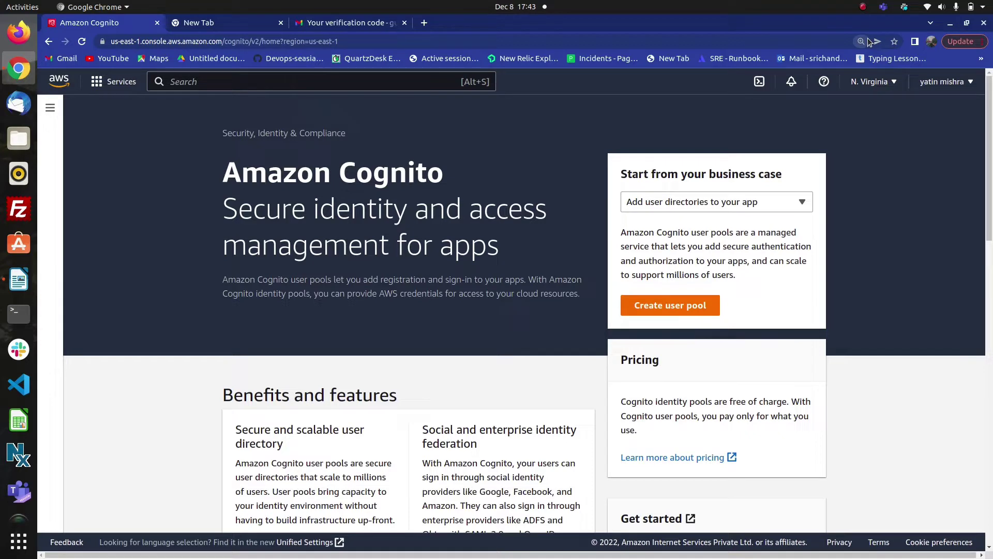
- Check the browser zoom level and scroll through the Cognito landing page
click(867, 41)
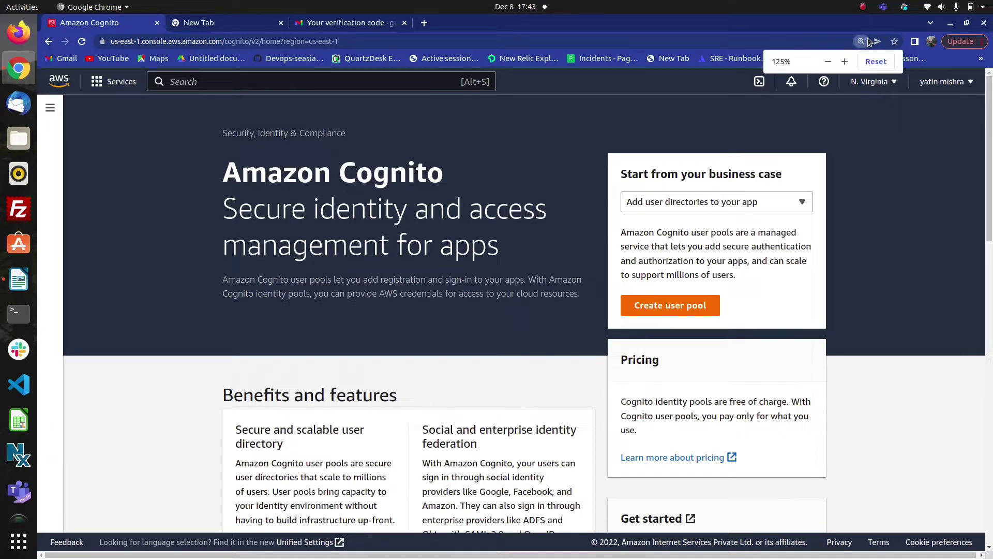
click(718, 101)
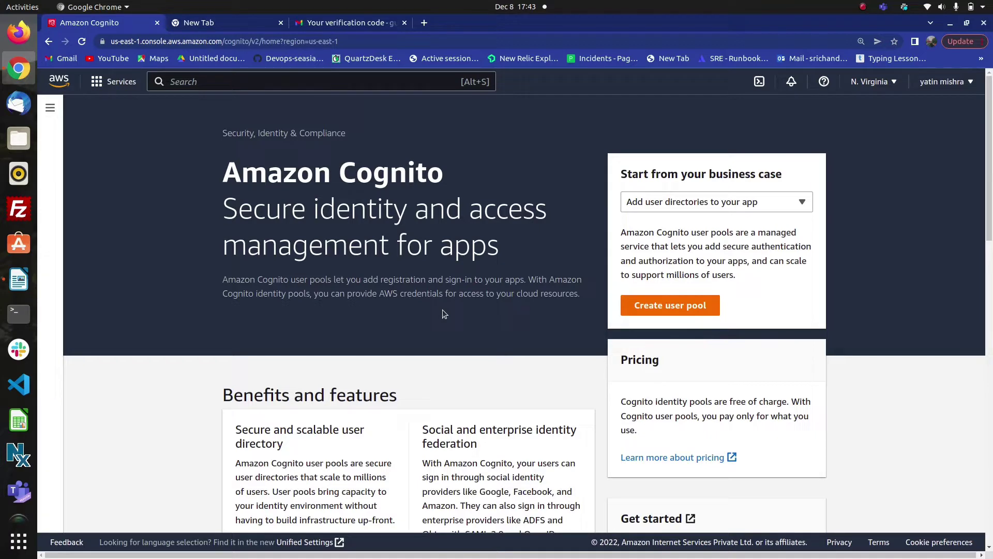
scroll(474, 326, down, 3)
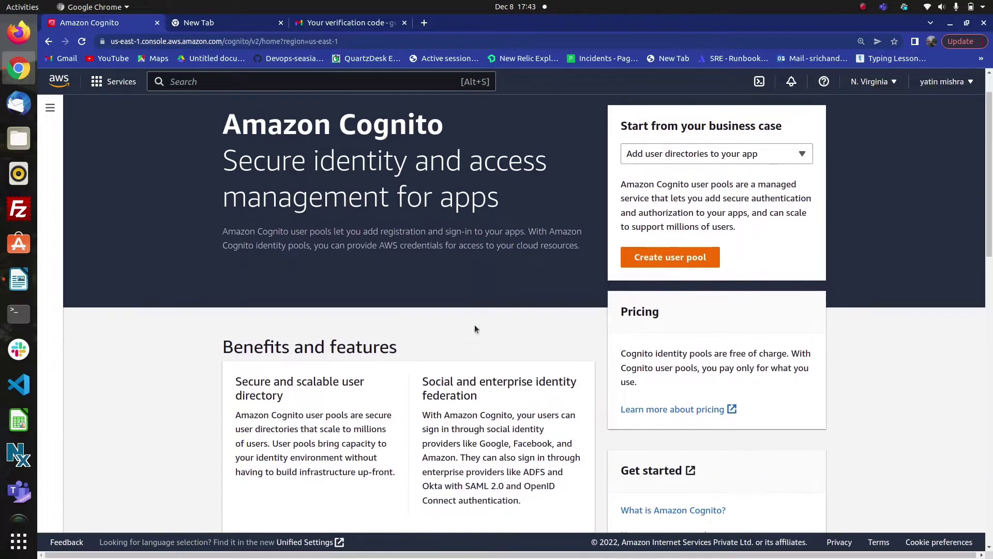
scroll(474, 325, down, 2)
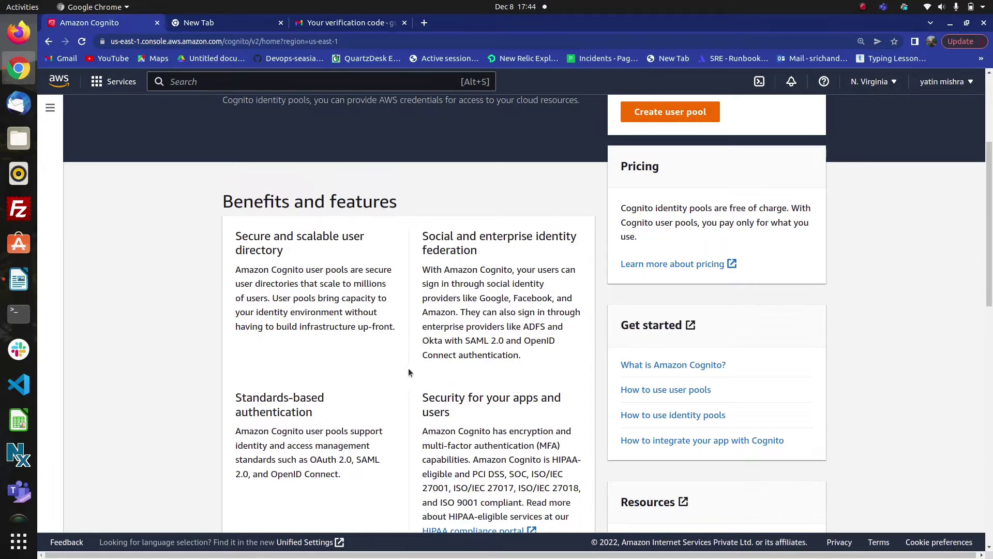
scroll(408, 369, down, 3)
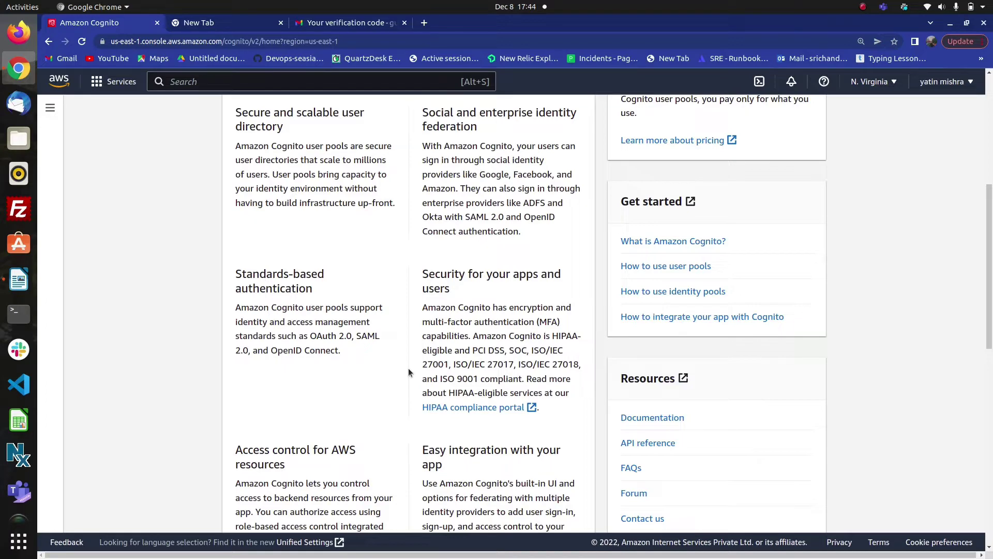
scroll(409, 371, down, 3)
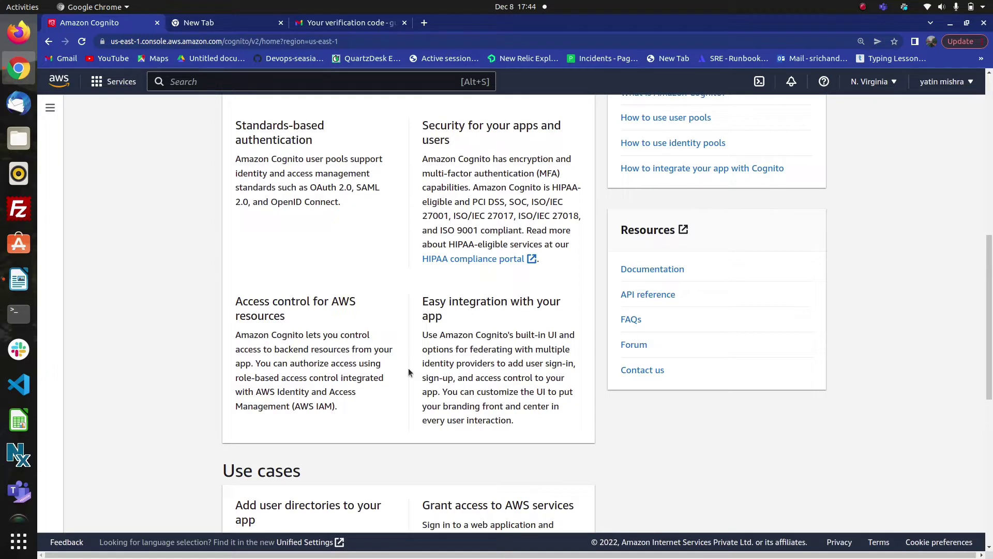
scroll(409, 373, down, 3)
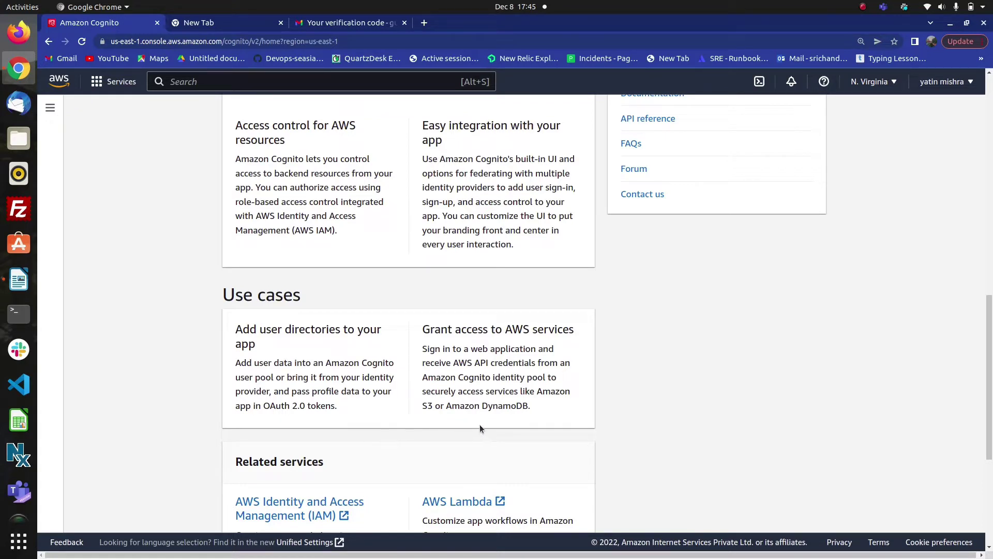
scroll(480, 428, down, 5)
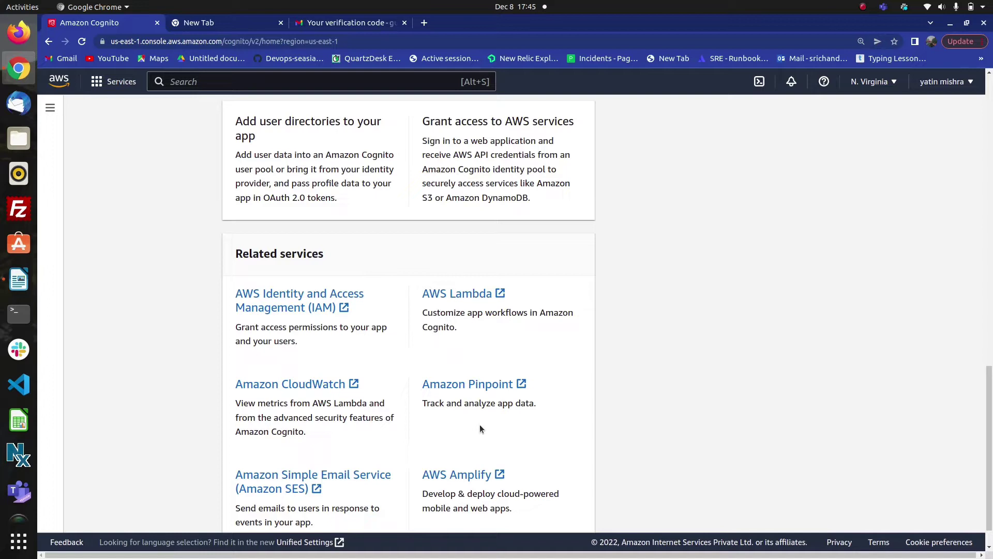
scroll(479, 429, down, 1)
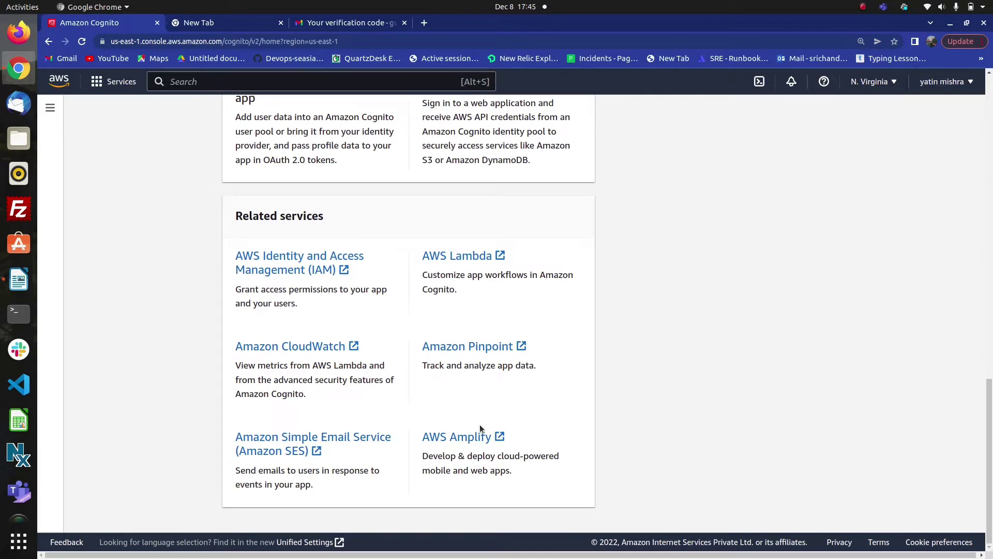
scroll(628, 387, up, 15)
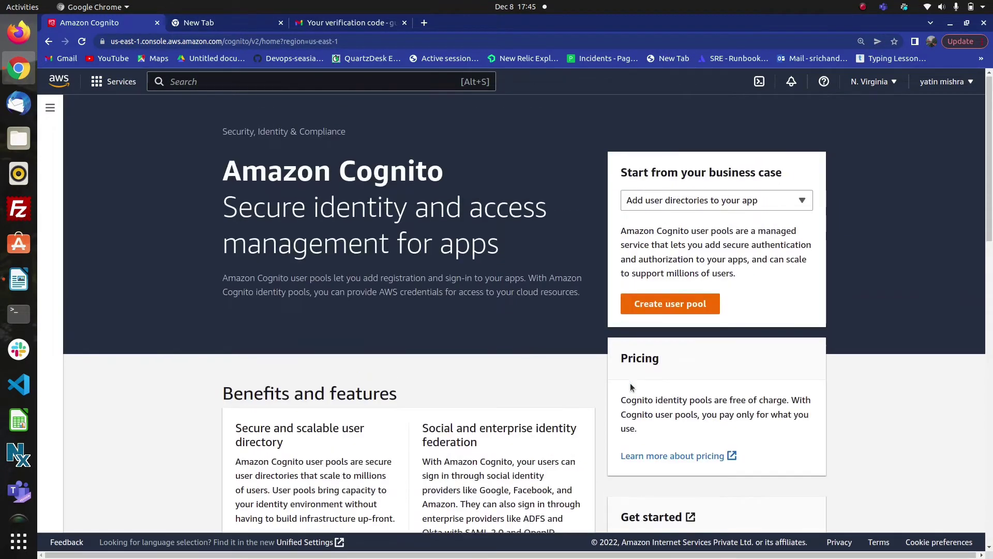
scroll(630, 383, down, 2)
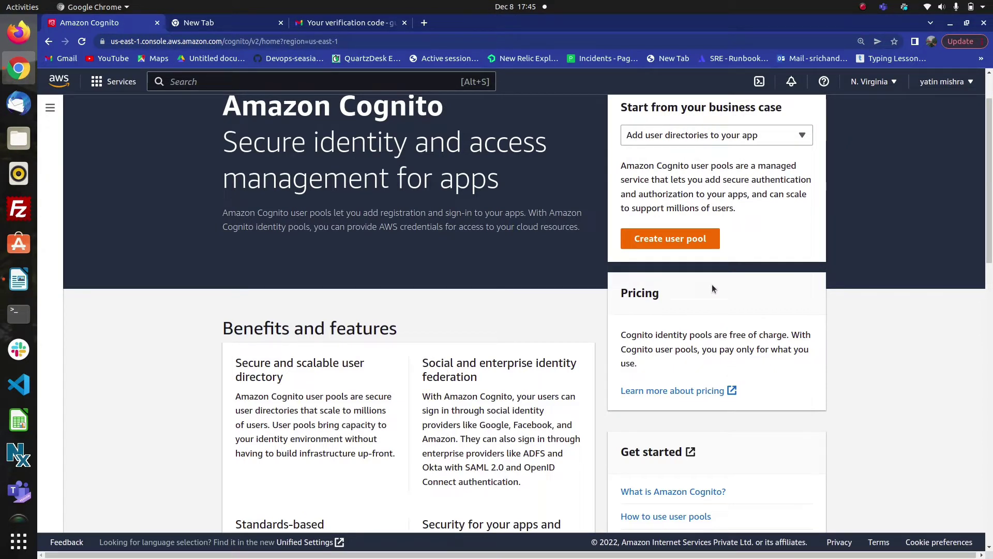
- Start a new user pool with Email as the sign-in option and proceed
click(681, 244)
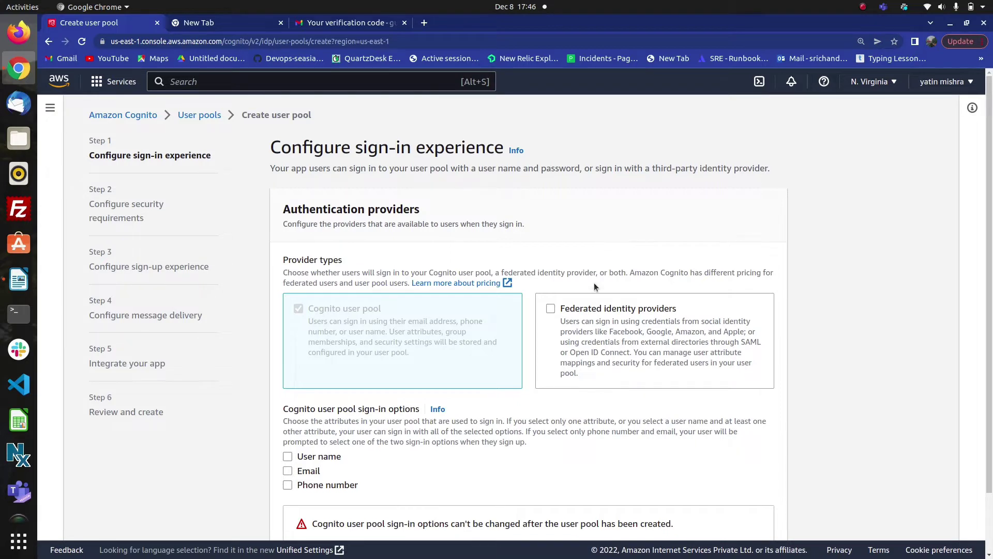
scroll(593, 285, down, 1)
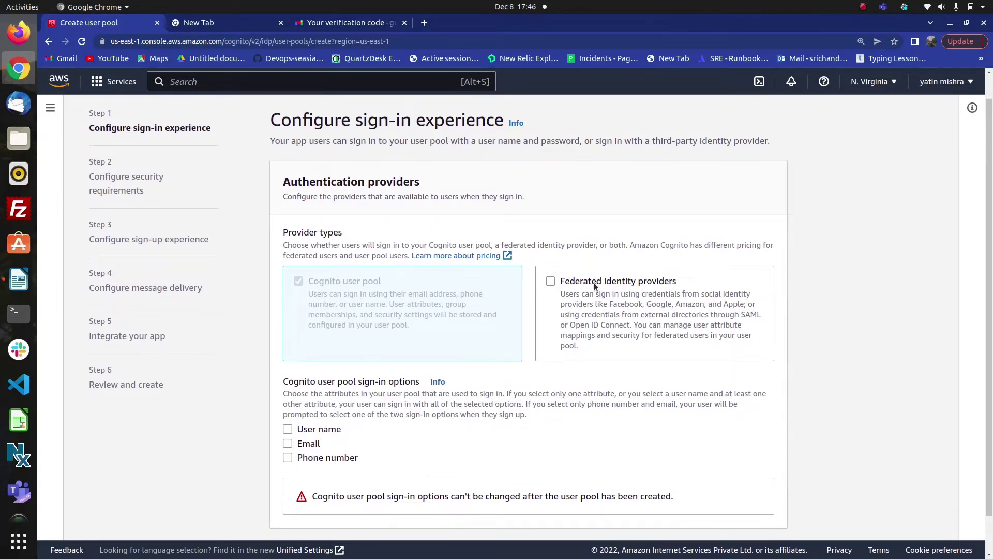
scroll(594, 286, down, 1)
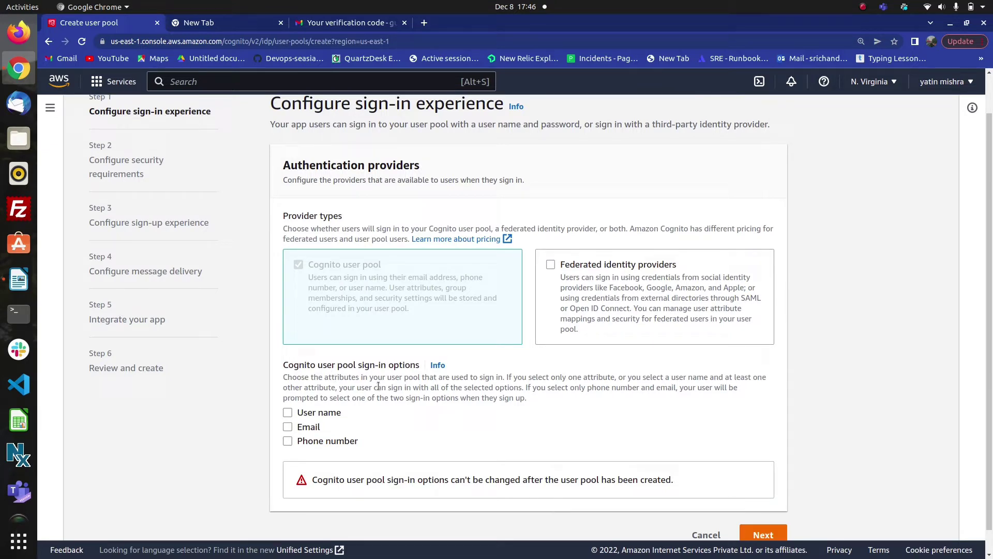
click(288, 426)
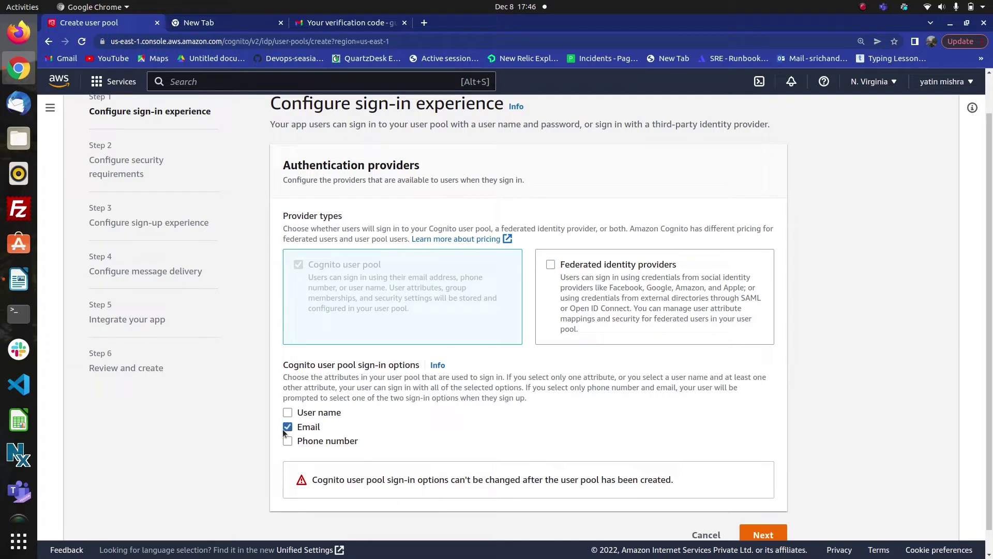
click(755, 537)
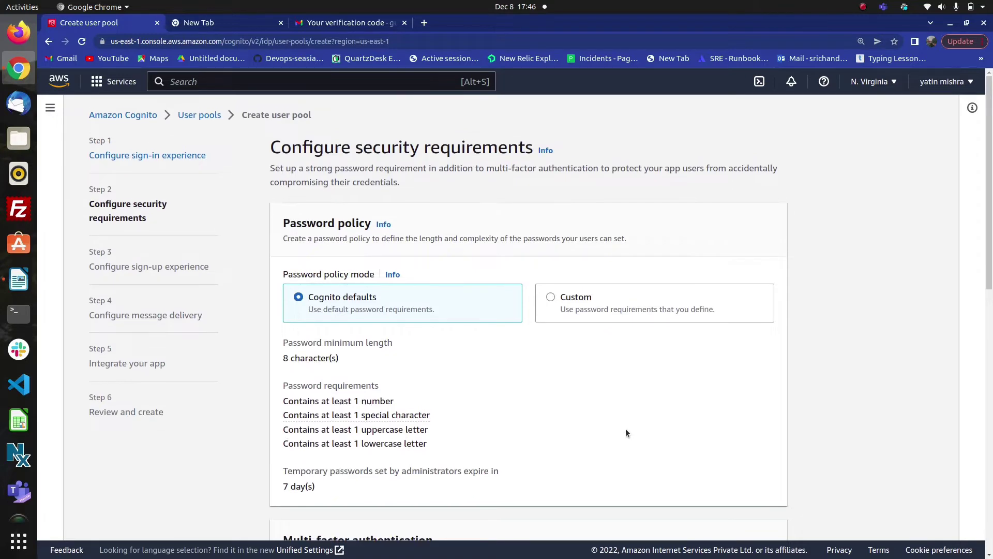
- Set MFA enforcement to No MFA, keep email-only recovery, and advance
scroll(626, 432, down, 2)
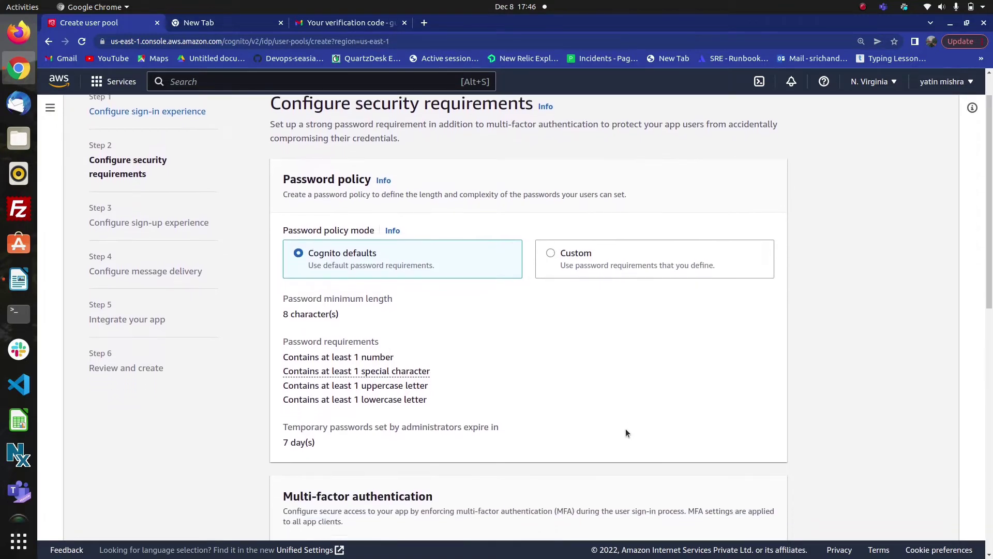
scroll(625, 433, down, 6)
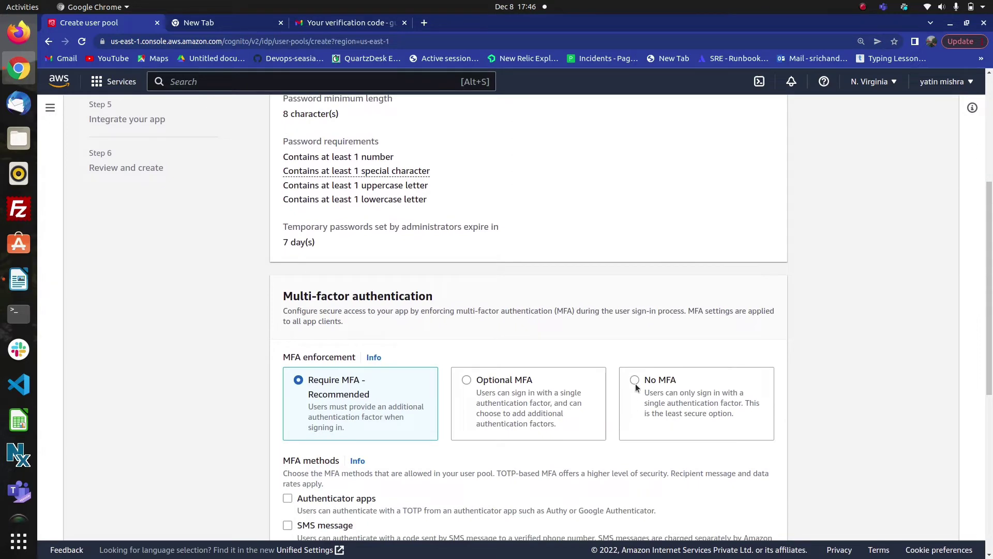
click(635, 381)
scroll(614, 429, down, 5)
scroll(615, 432, down, 2)
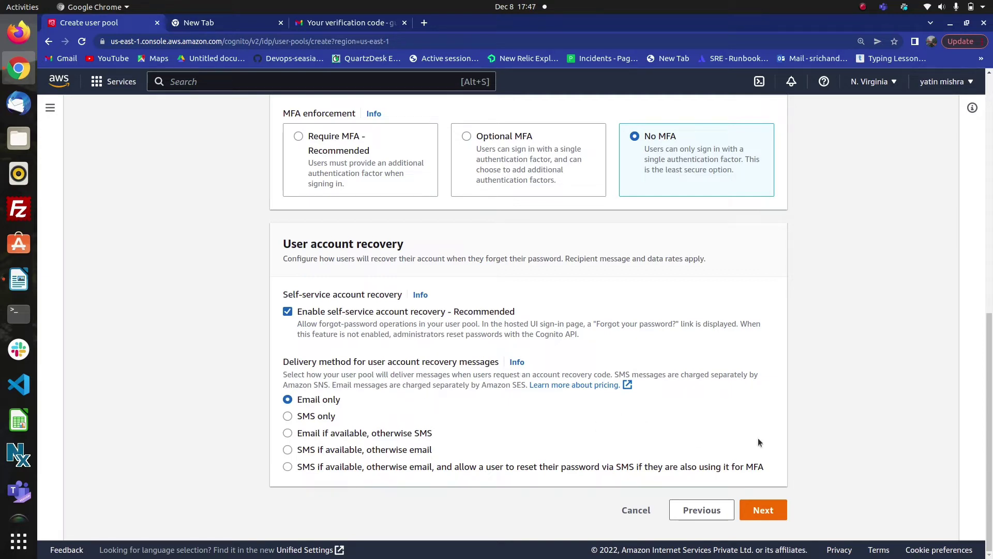
click(762, 512)
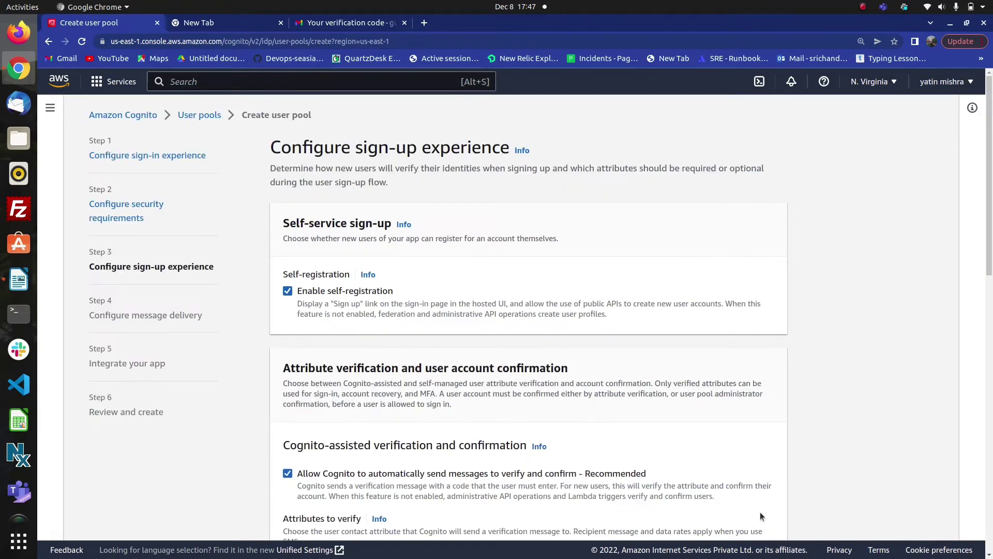
- Keep self-registration, email verification and email as the only required attribute, then advance
scroll(680, 469, down, 2)
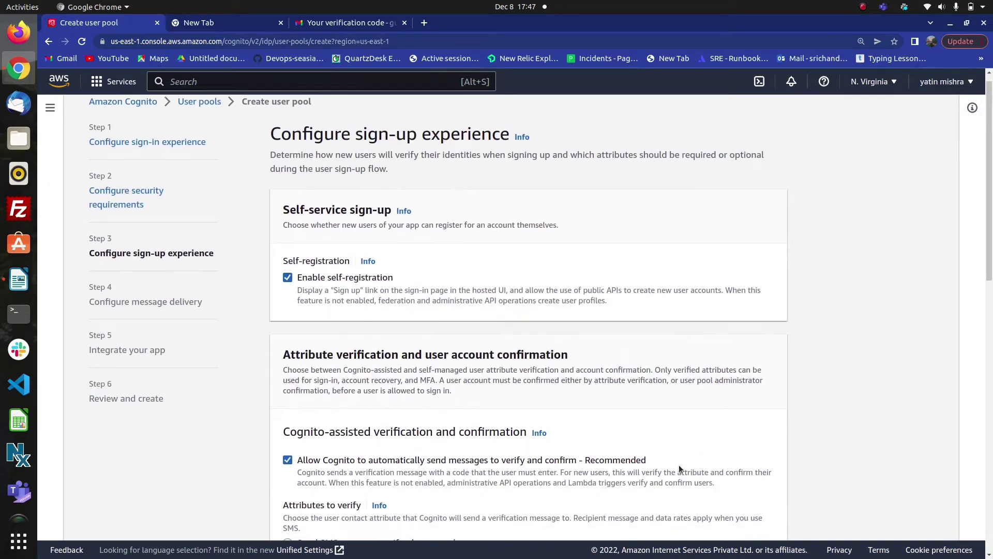
scroll(679, 468, up, 1)
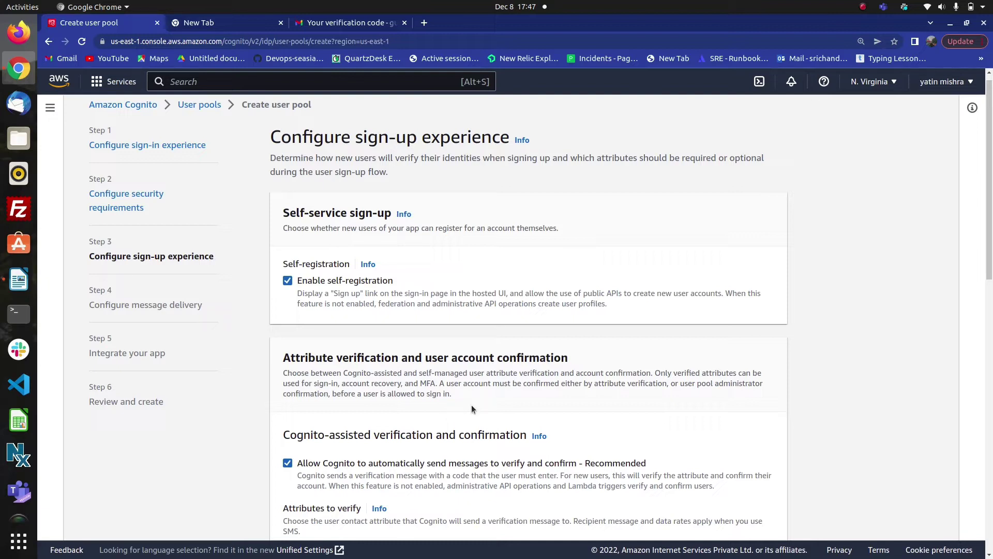
scroll(472, 410, down, 5)
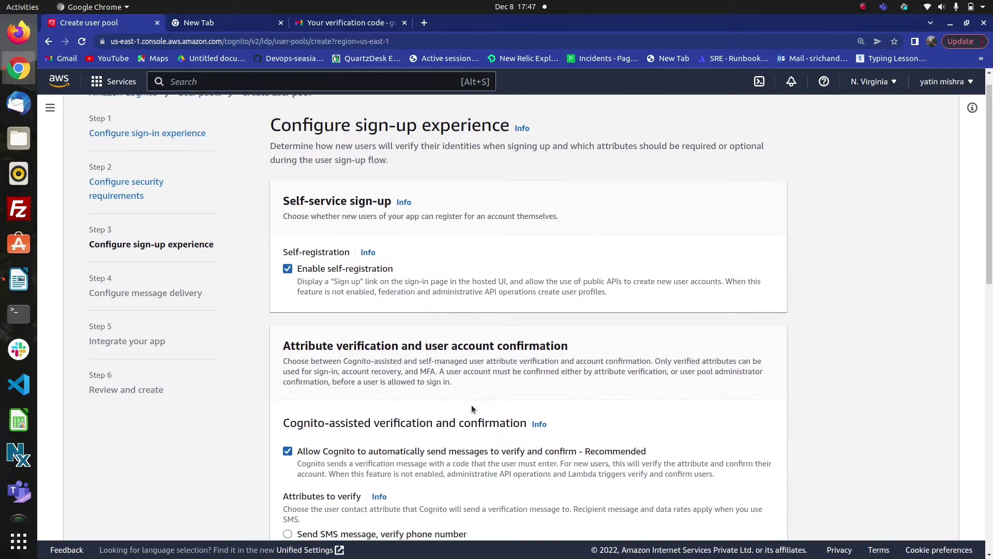
scroll(471, 404, down, 13)
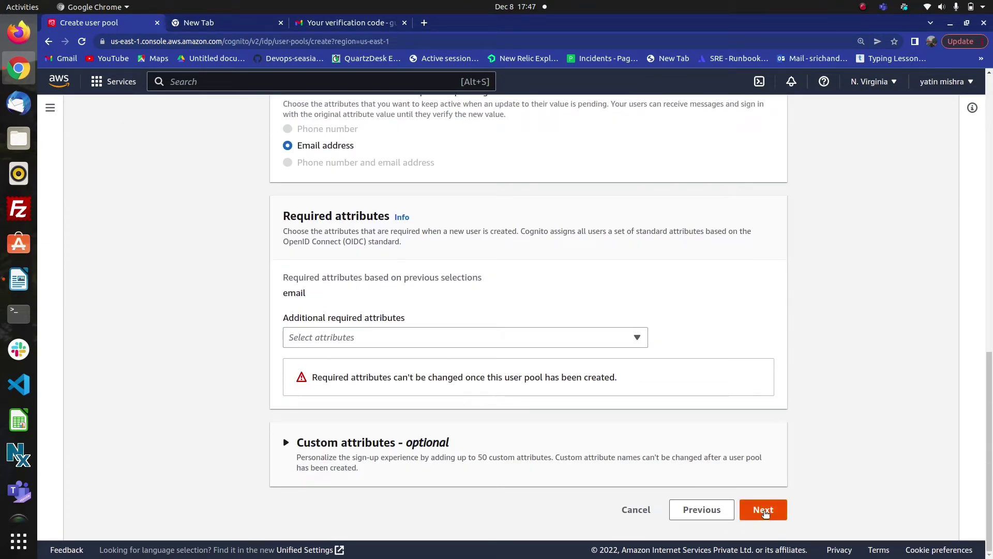
click(763, 511)
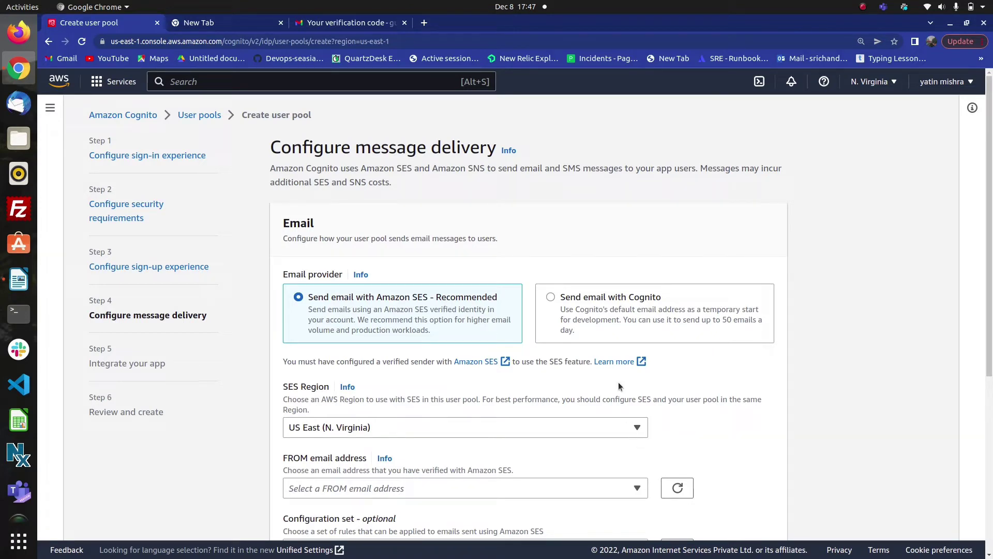
- Choose 'Send email with Cognito' for message delivery and advance to Integrate your app
click(550, 298)
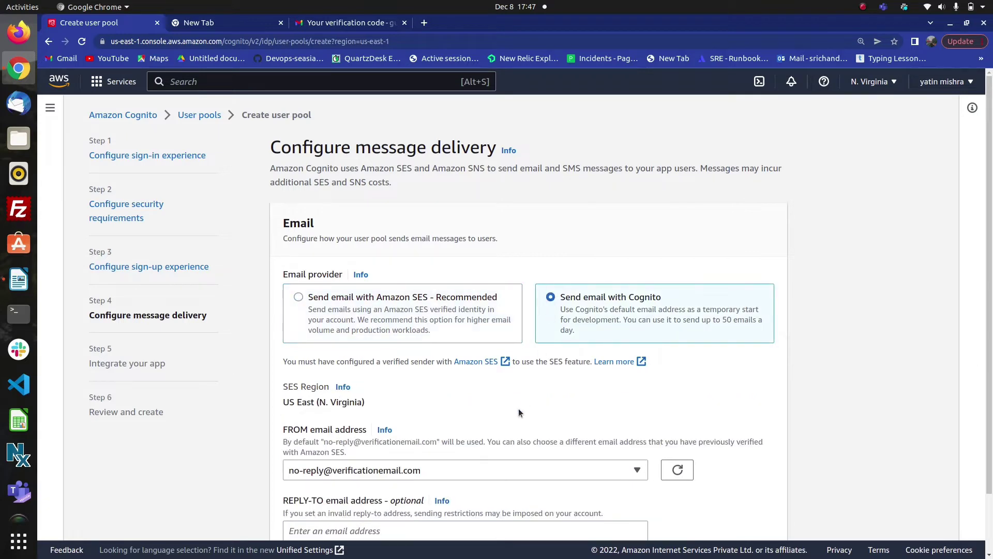
scroll(519, 411, down, 2)
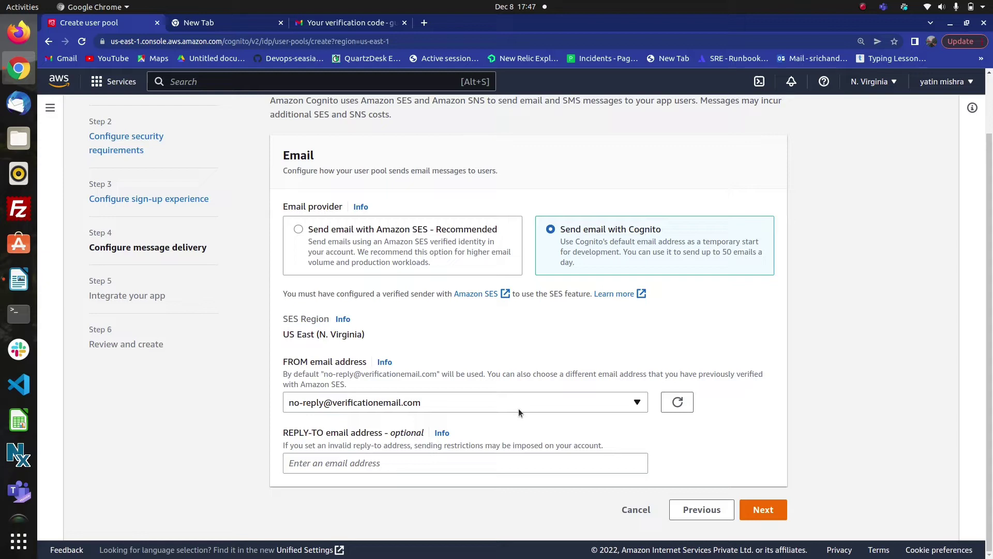
click(764, 509)
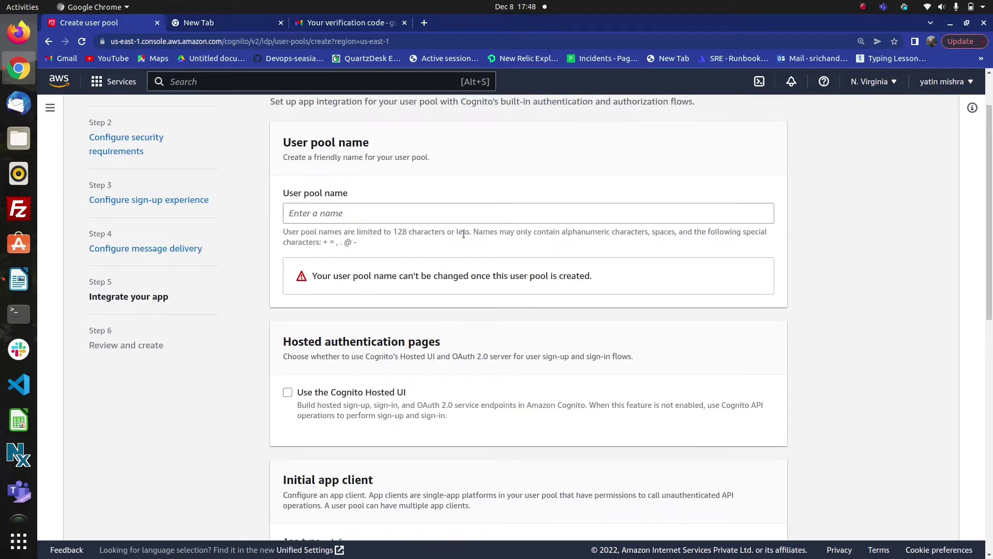
- Name the user pool my_user_pool and enable the Cognito Hosted UI
click(378, 214)
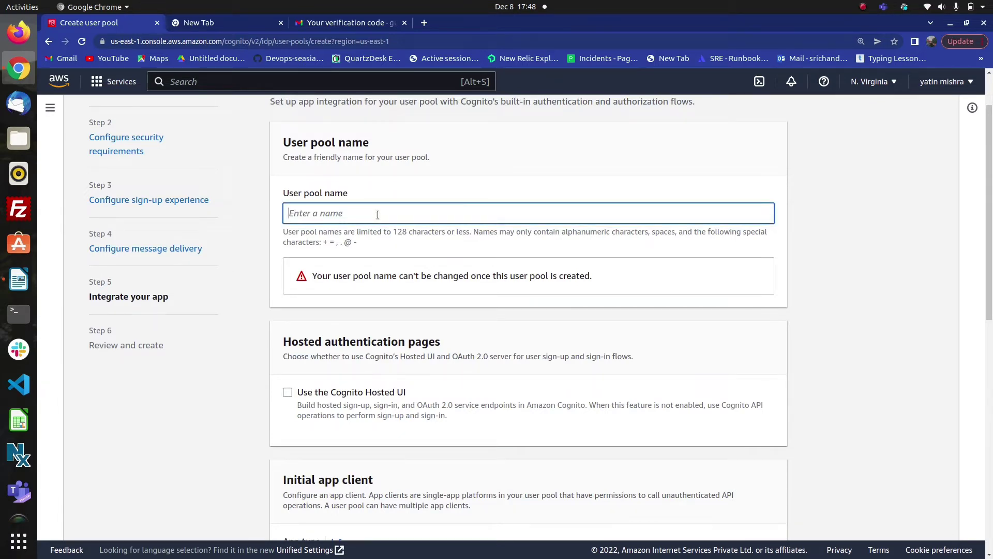
text(my_user_pool)
scroll(351, 290, down, 3)
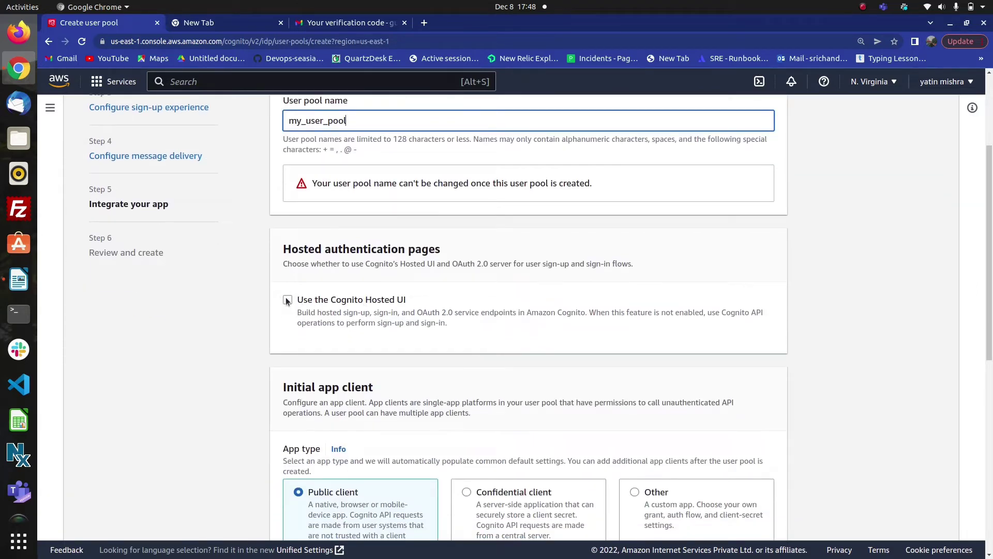
click(284, 299)
- Set the Cognito domain prefix, replacing unavailable user_pool67 with the available userrpool
scroll(345, 347, down, 4)
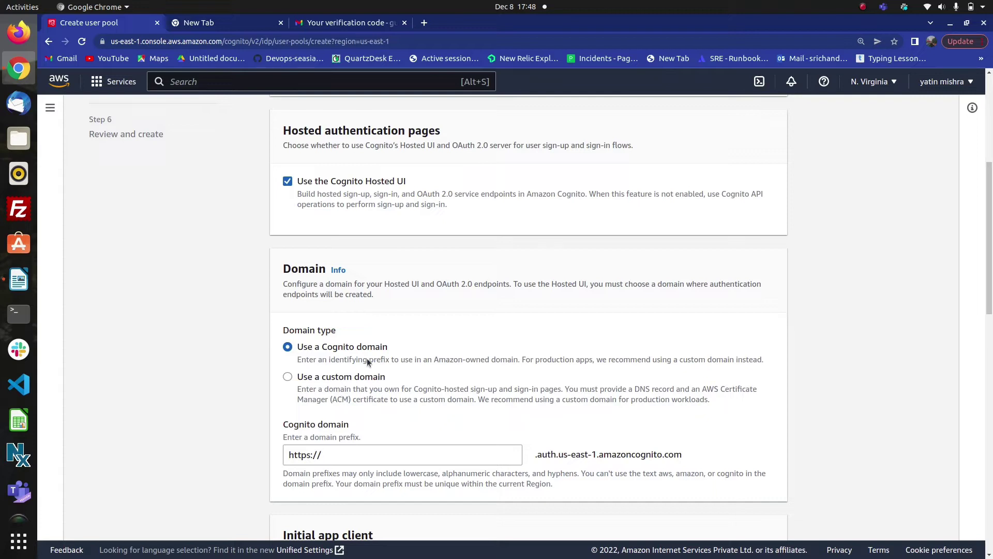
scroll(364, 395, down, 3)
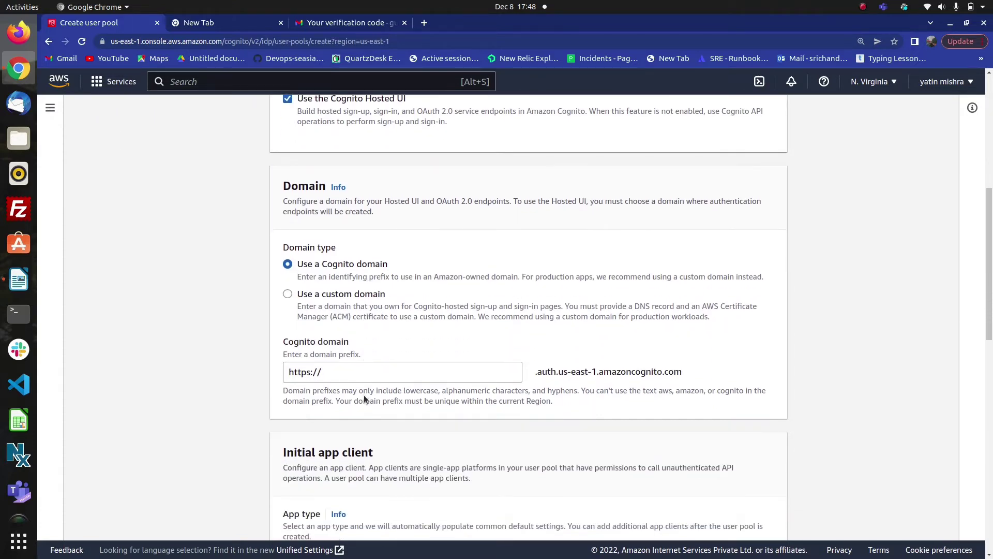
click(324, 372)
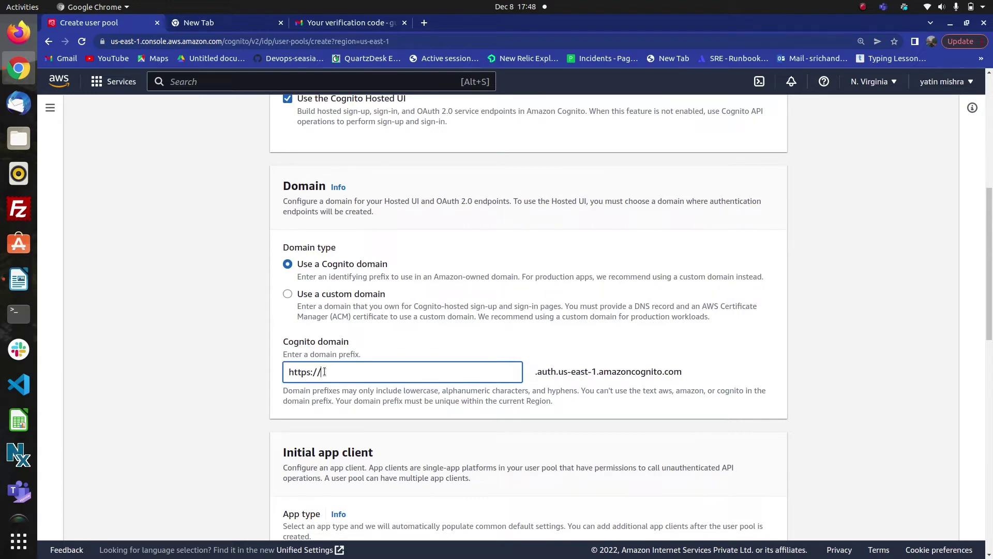
text(user)
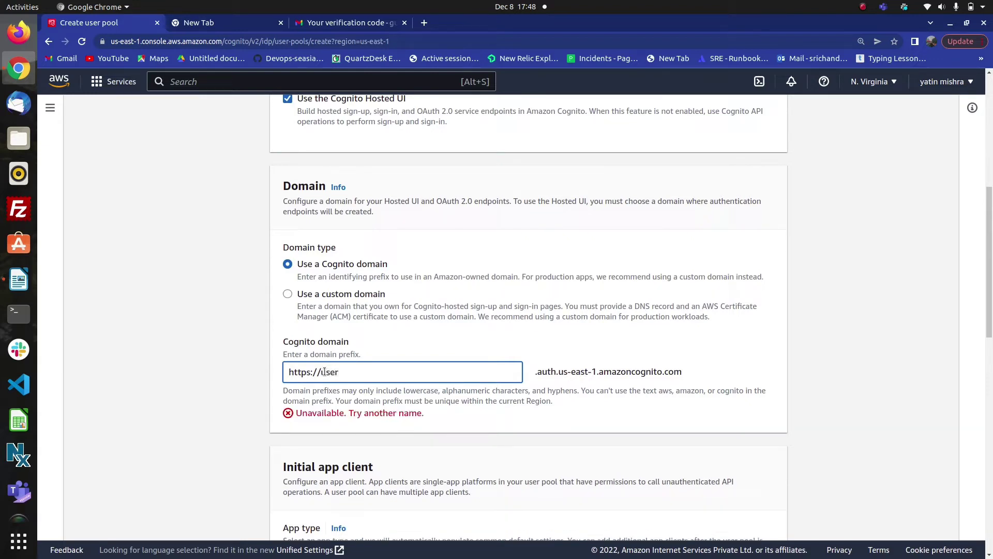
text(_)
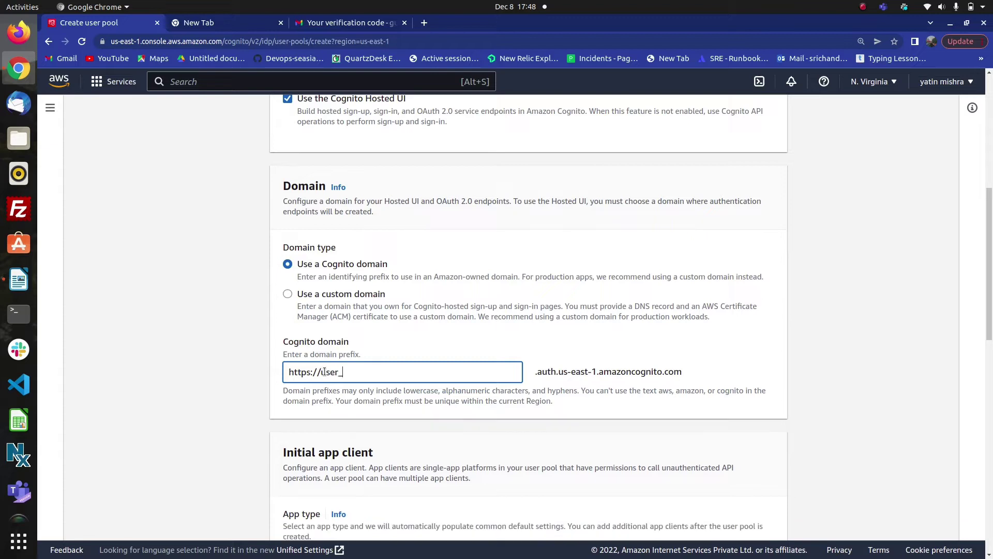
text(pool67)
scroll(397, 422, down, 3)
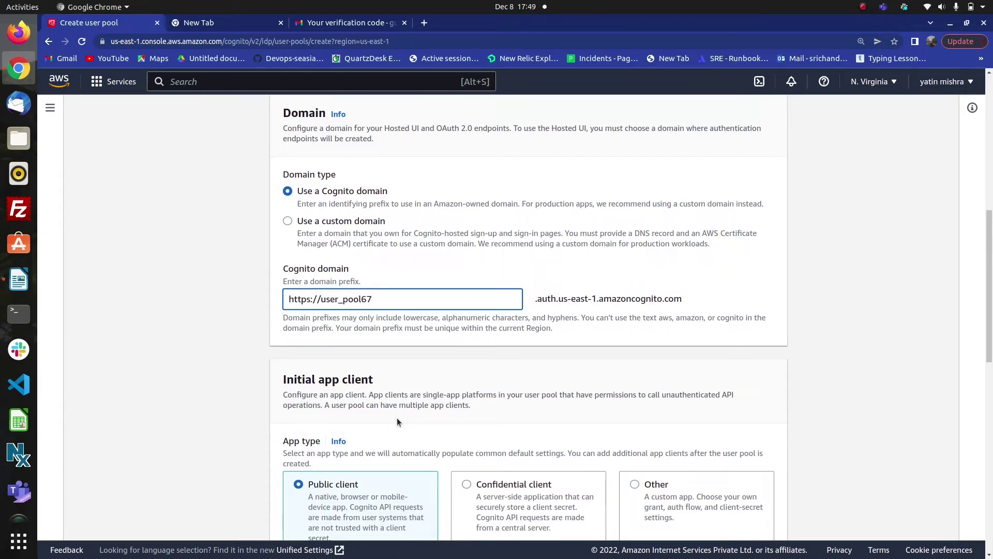
key(BackSpace)
key(BackSpace)
key(BackSpace)
key(BackSpace)
key(BackSpace)
key(BackSpace)
key(BackSpace)
text(r)
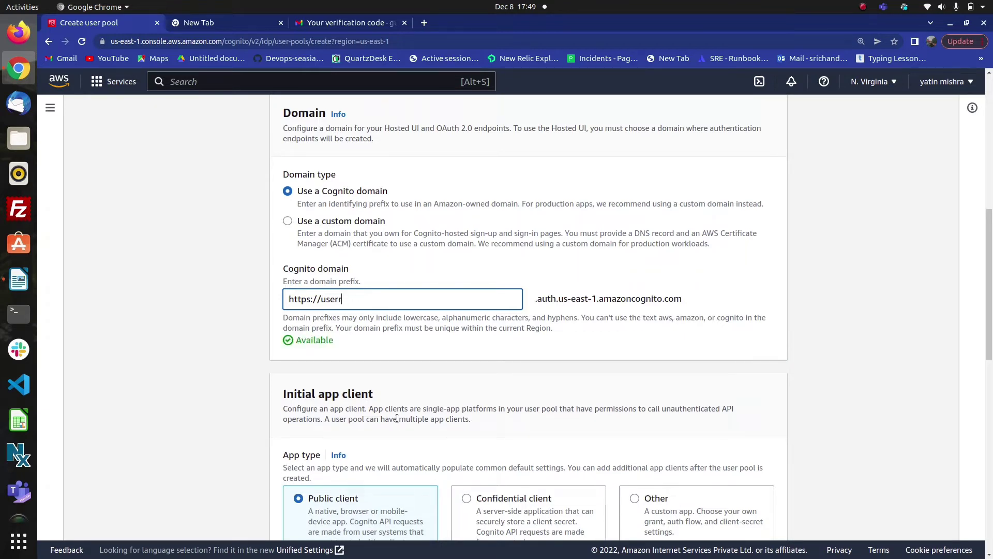
text(pool)
scroll(398, 468, down, 2)
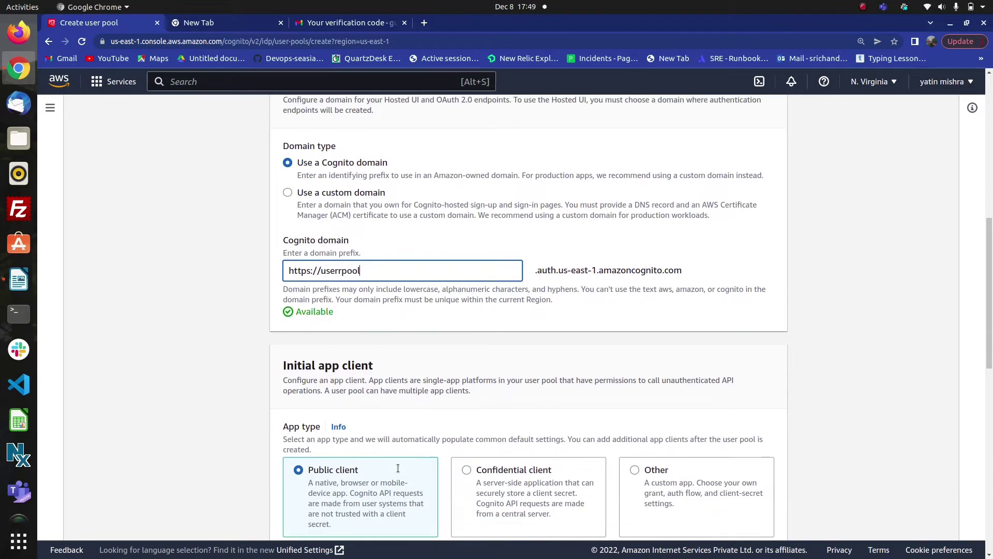
- Name the app client 'default app client'
scroll(397, 468, down, 5)
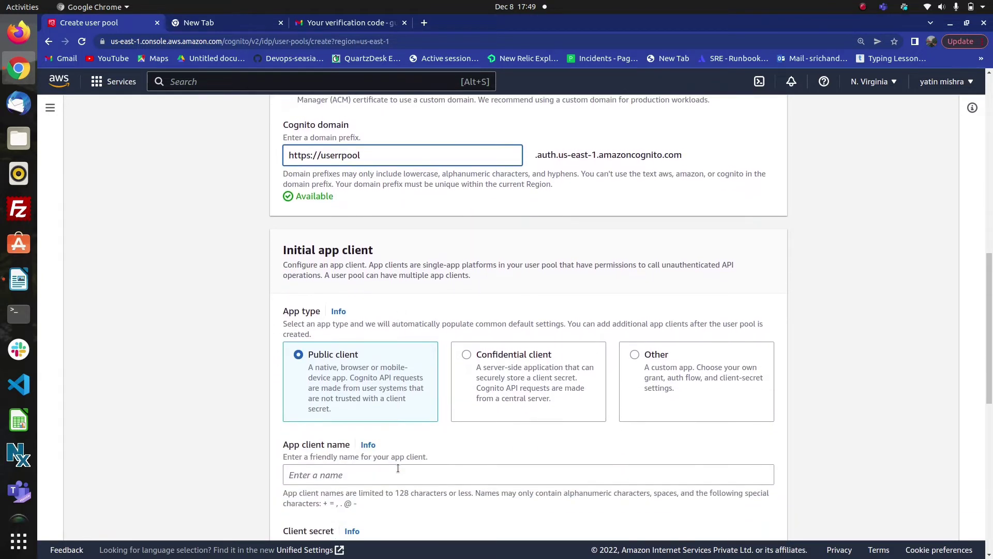
scroll(481, 408, down, 1)
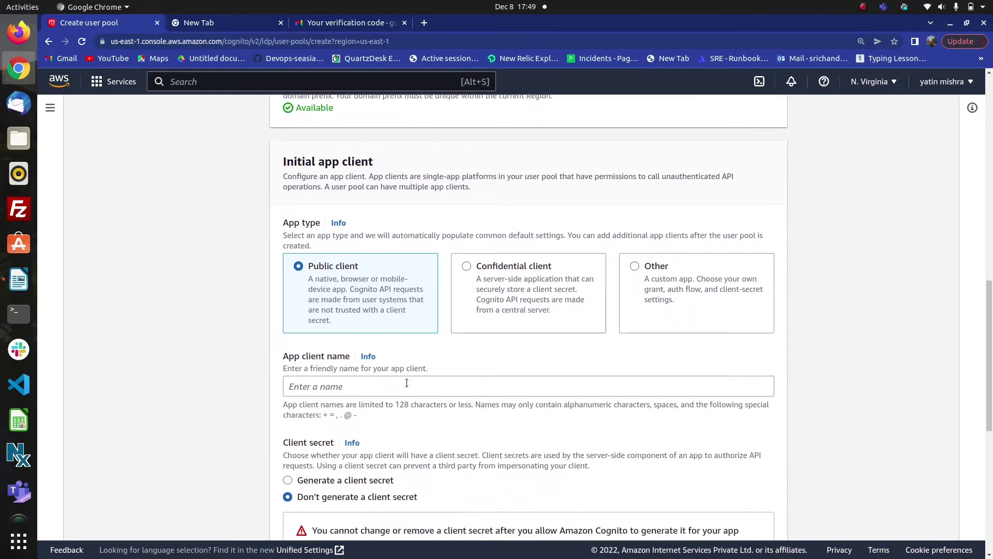
click(367, 386)
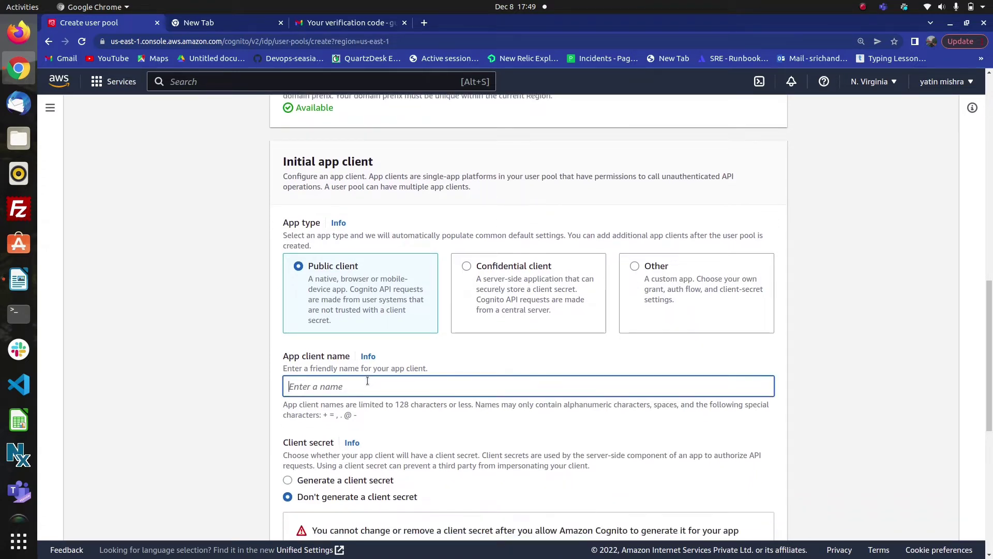
text(default app client)
scroll(386, 427, down, 4)
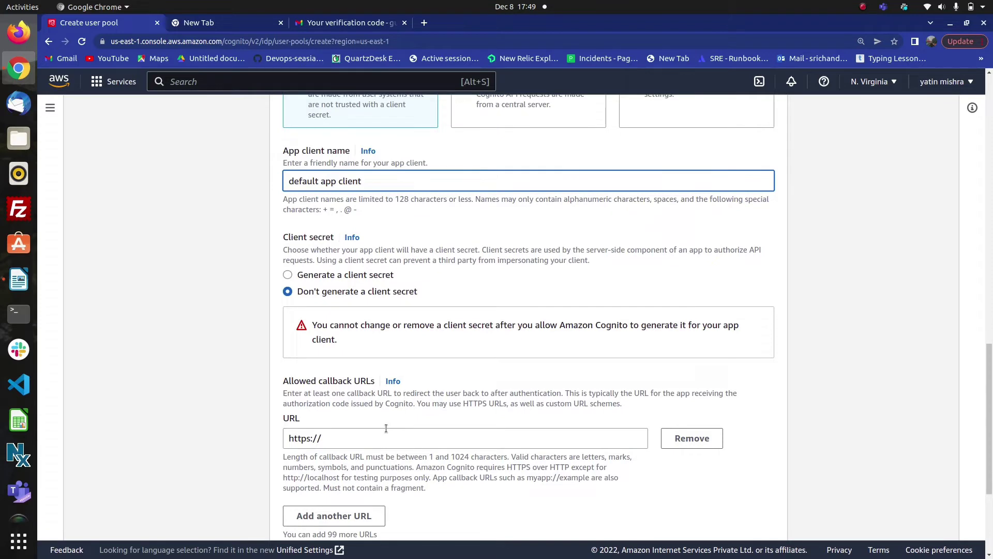
click(328, 438)
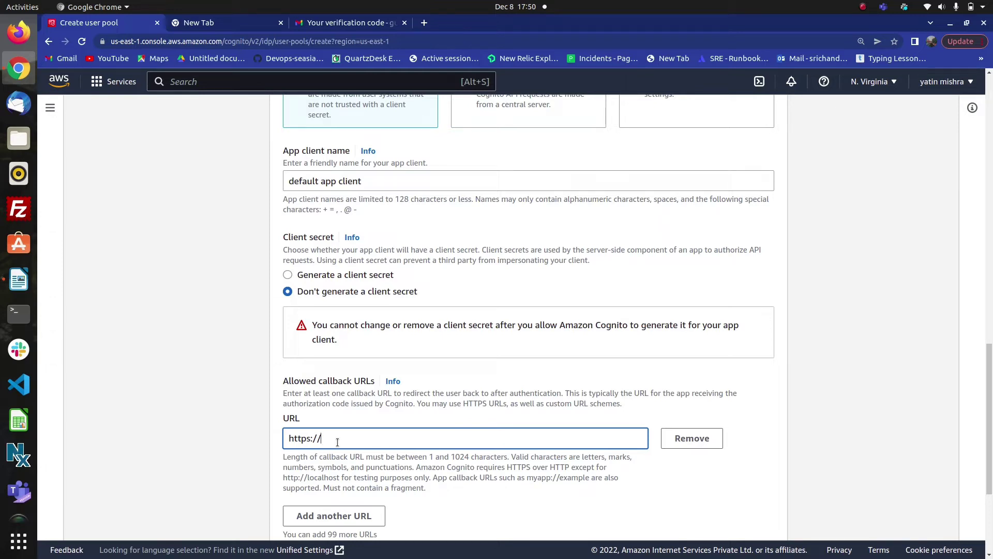
text(jwt.io)
scroll(397, 443, down, 3)
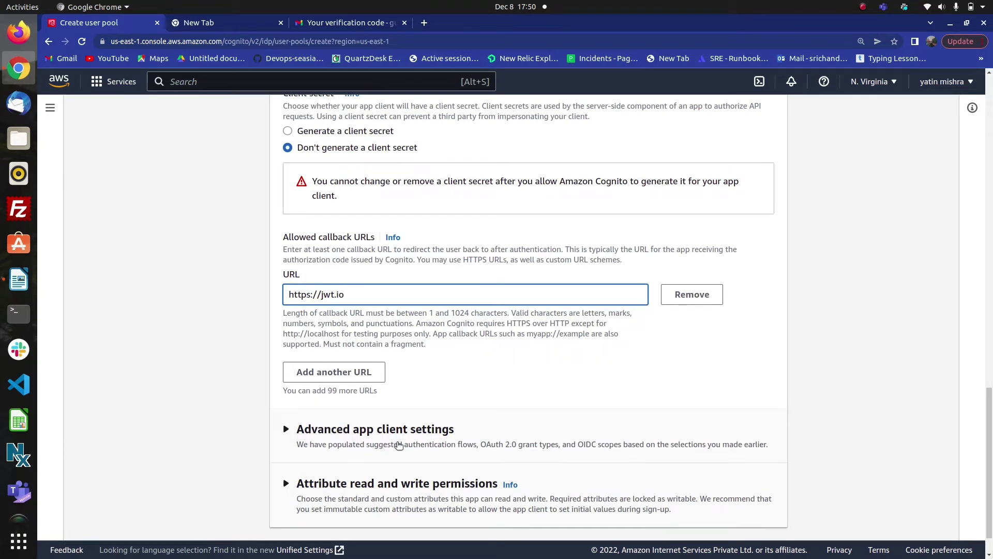
scroll(399, 445, down, 1)
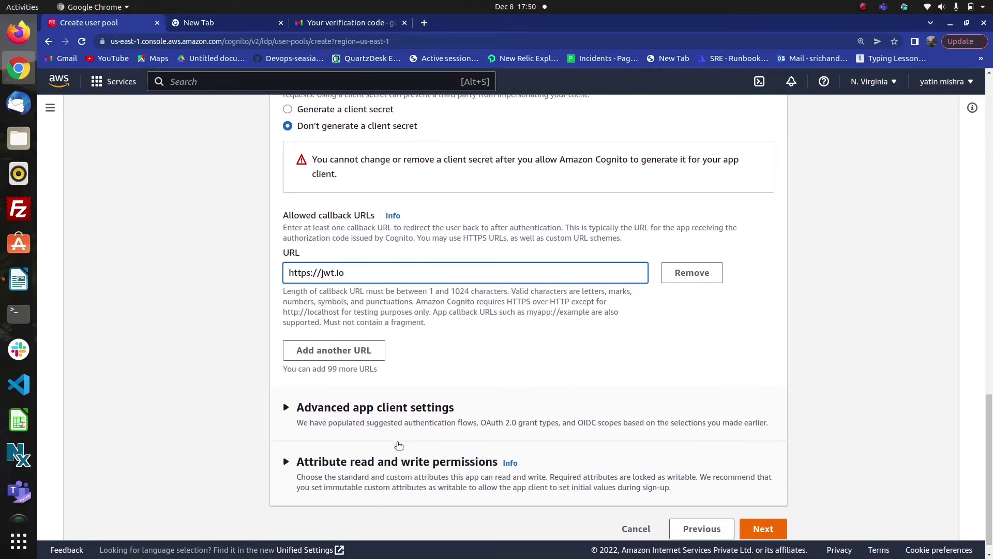
scroll(398, 445, down, 1)
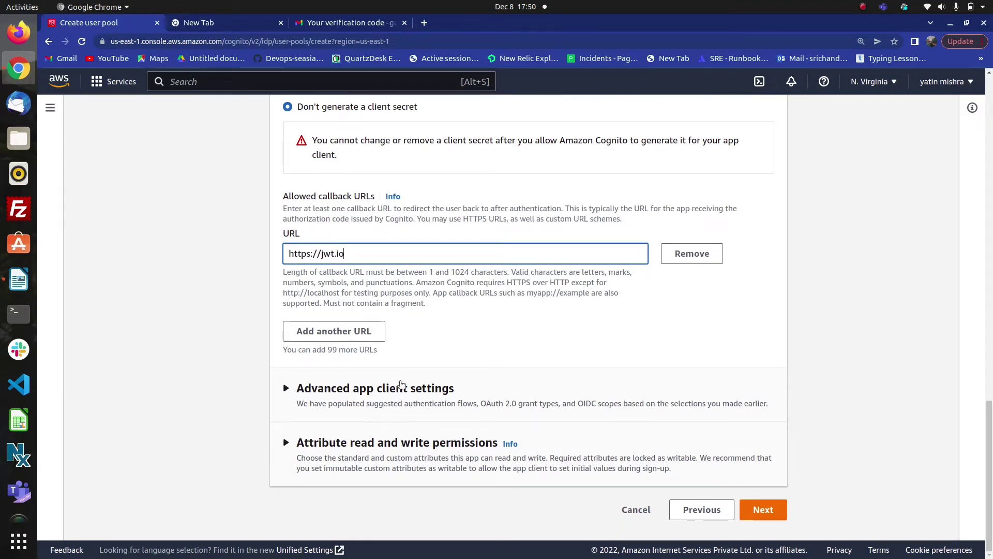
- Add Implicit grant alongside Authorization code grant in advanced settings and advance to review
click(402, 387)
scroll(402, 440, down, 5)
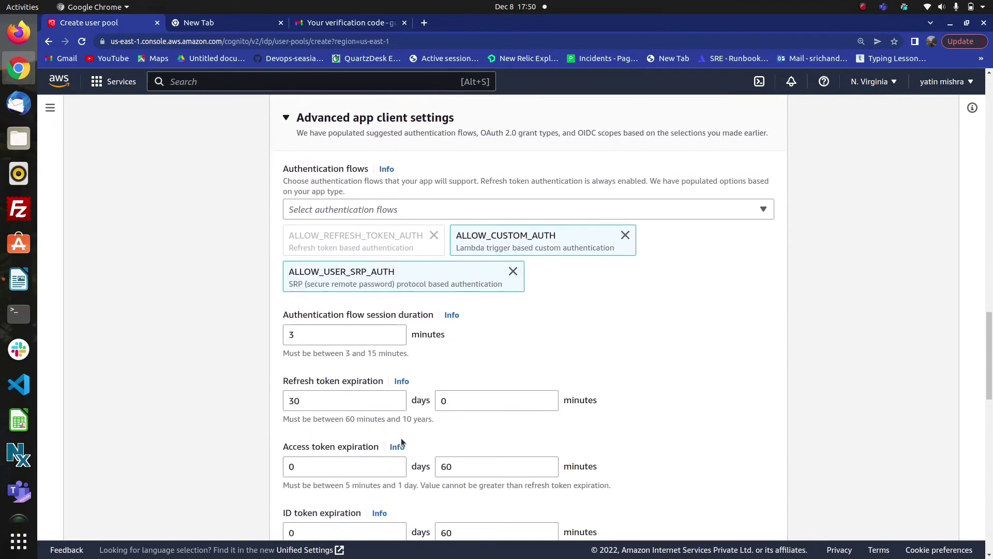
scroll(401, 441, down, 2)
scroll(403, 441, down, 10)
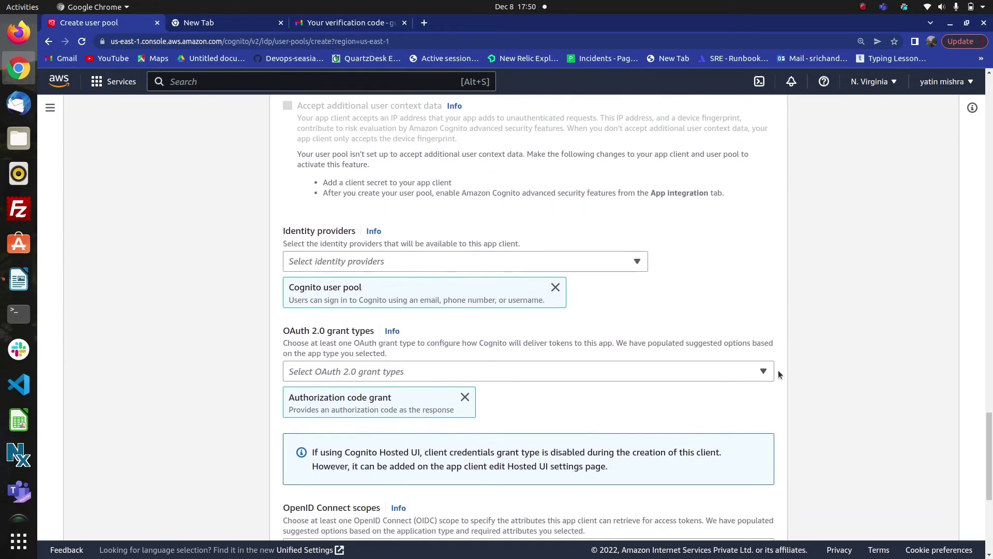
click(767, 369)
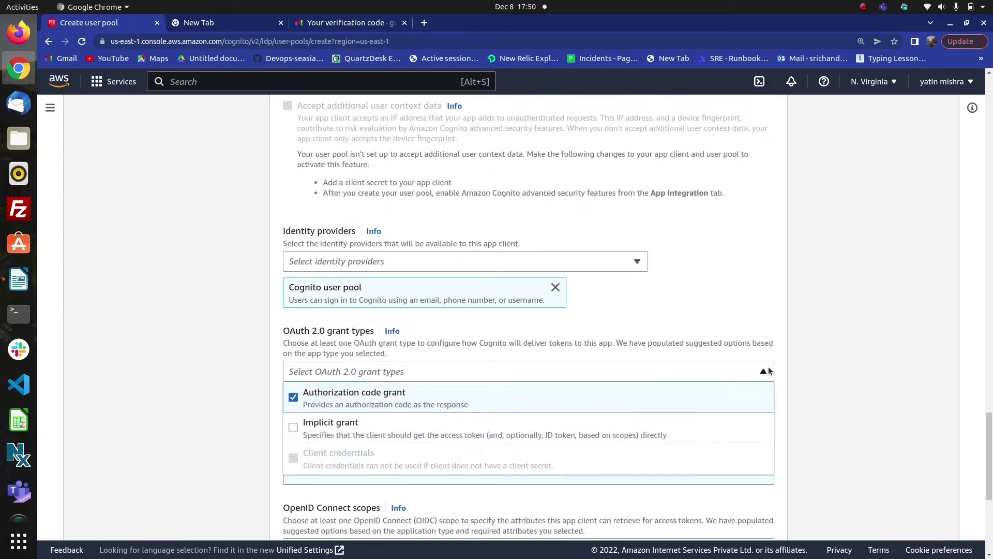
click(289, 432)
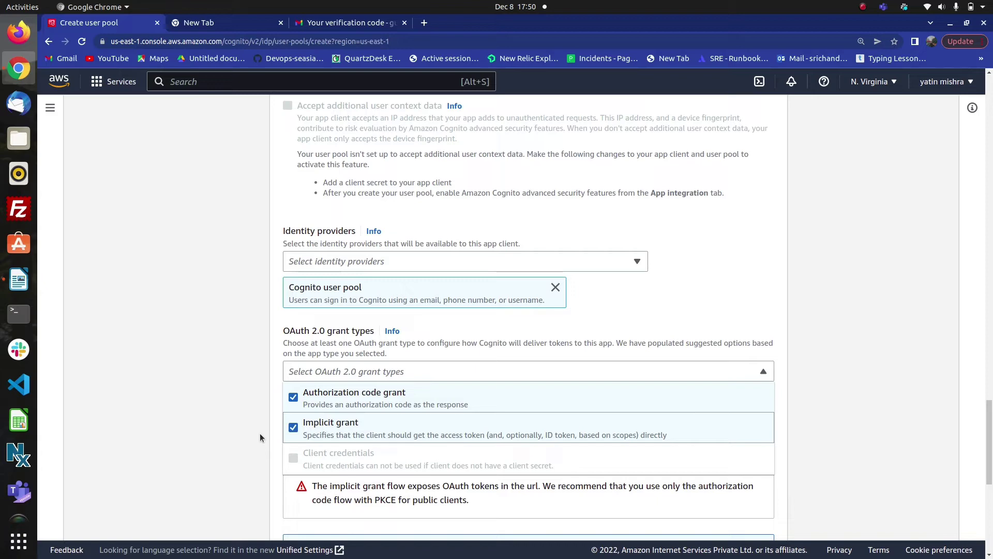
click(241, 452)
scroll(393, 468, down, 5)
scroll(403, 469, down, 3)
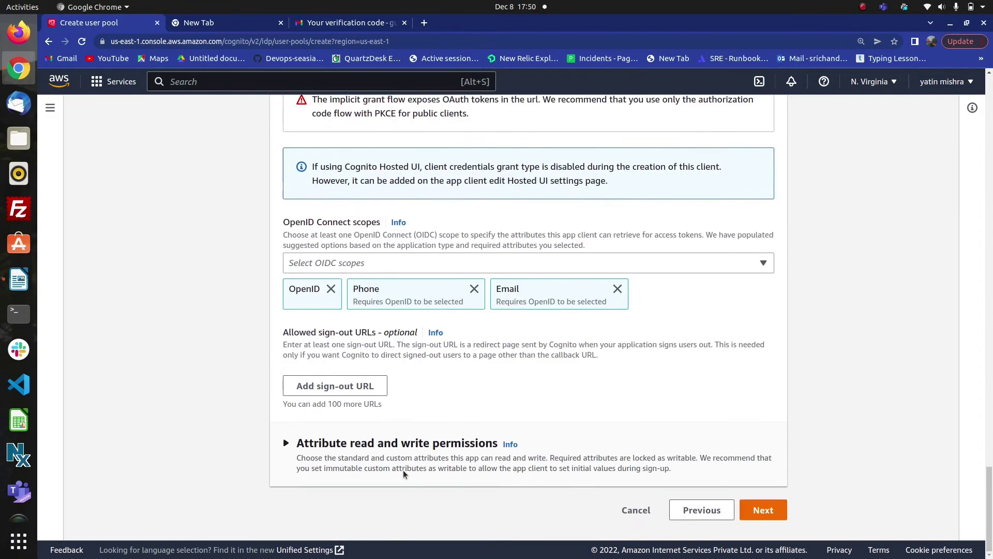
click(764, 511)
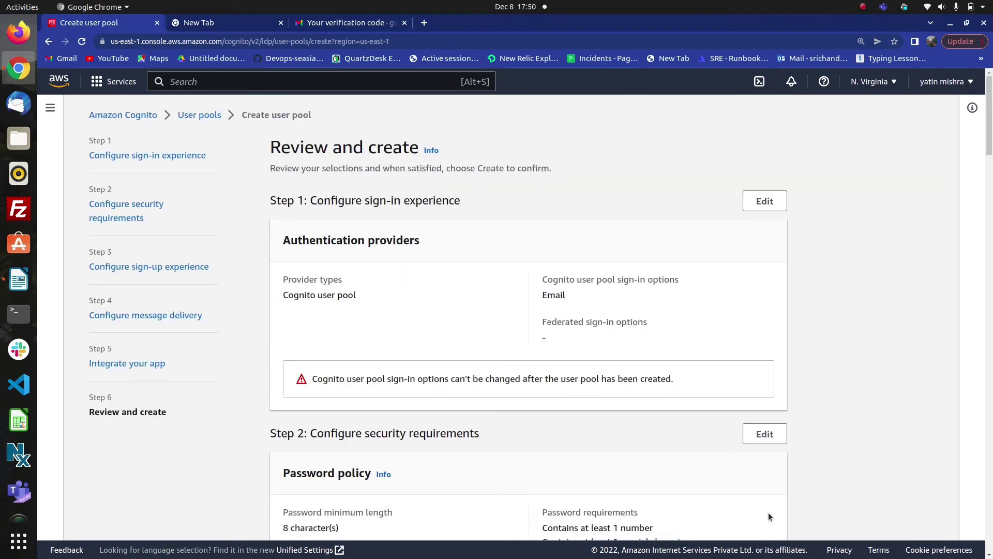
- Review the full my_user_pool settings summary and create the pool
scroll(691, 474, down, 5)
scroll(690, 474, up, 5)
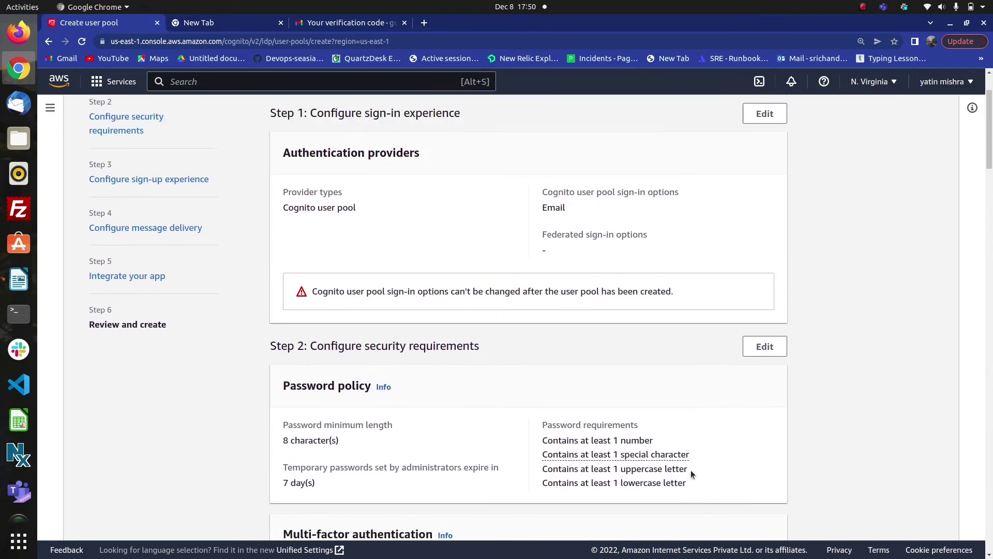
scroll(691, 471, down, 10)
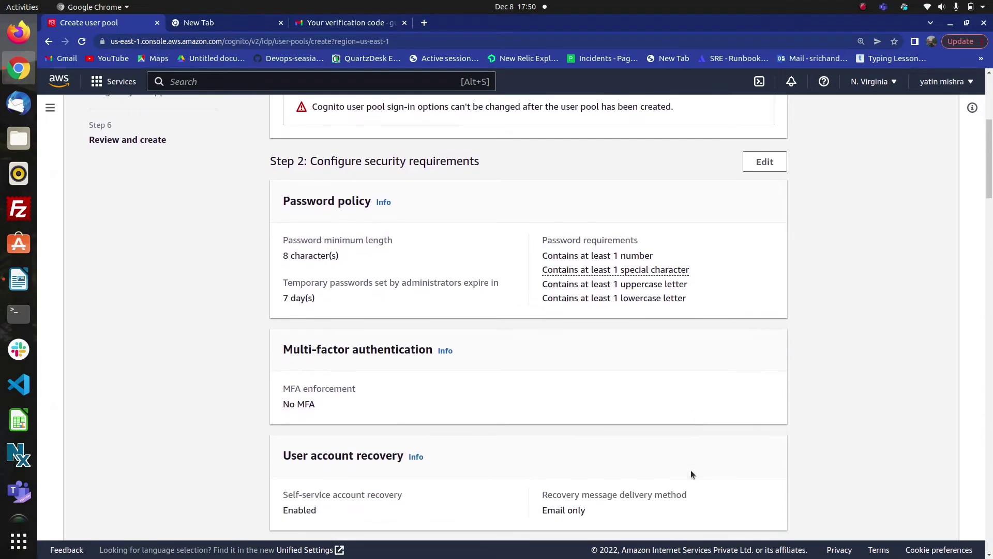
scroll(690, 474, down, 20)
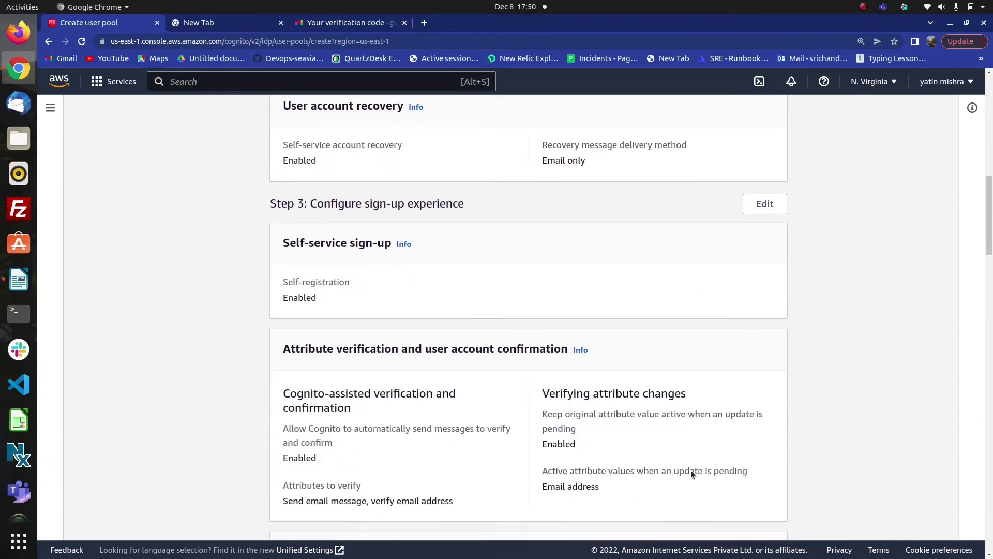
scroll(690, 474, down, 6)
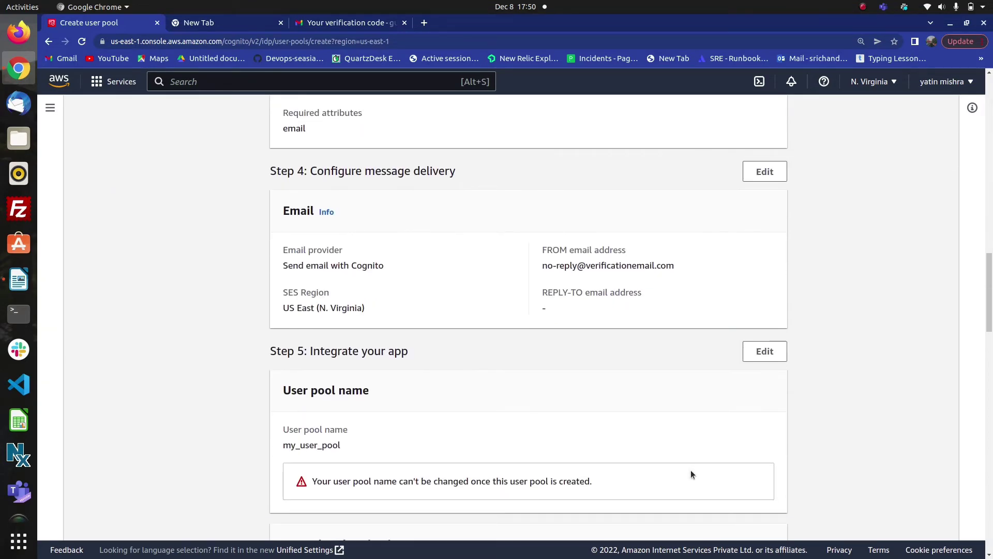
scroll(690, 473, down, 4)
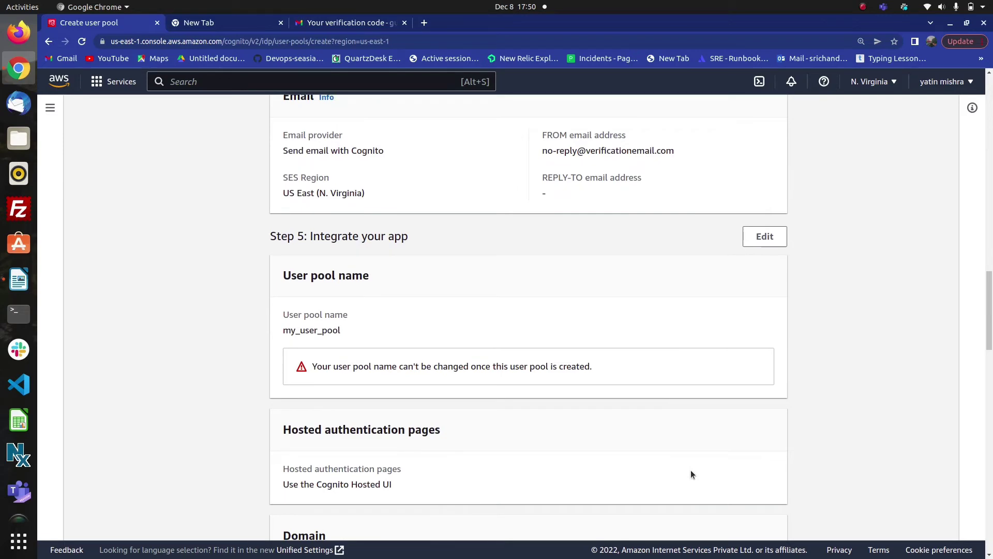
scroll(770, 474, down, 15)
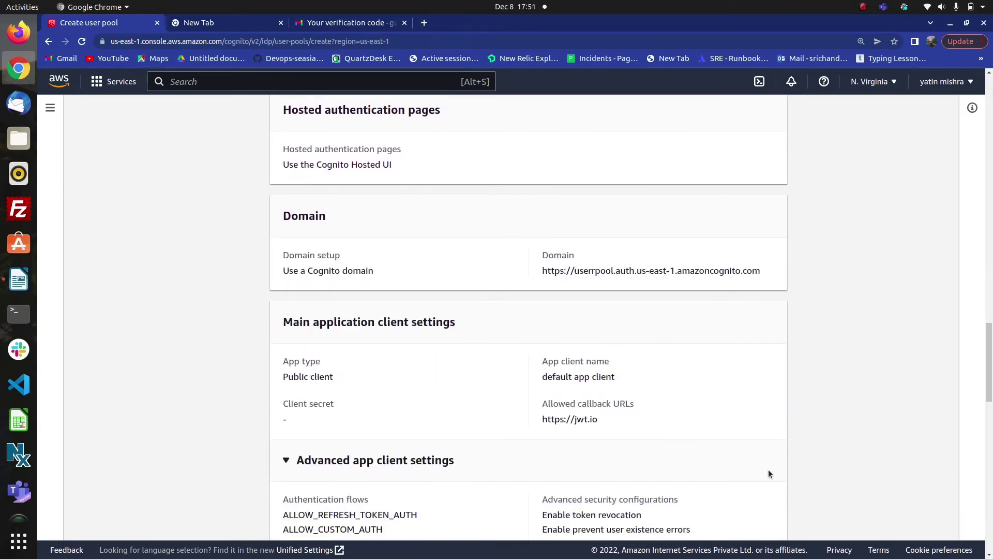
scroll(768, 474, down, 20)
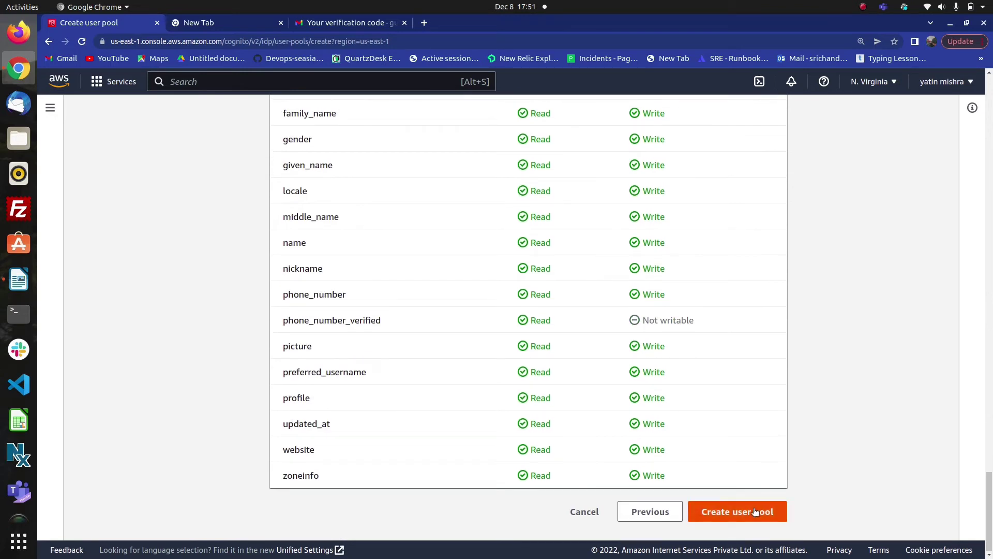
click(756, 511)
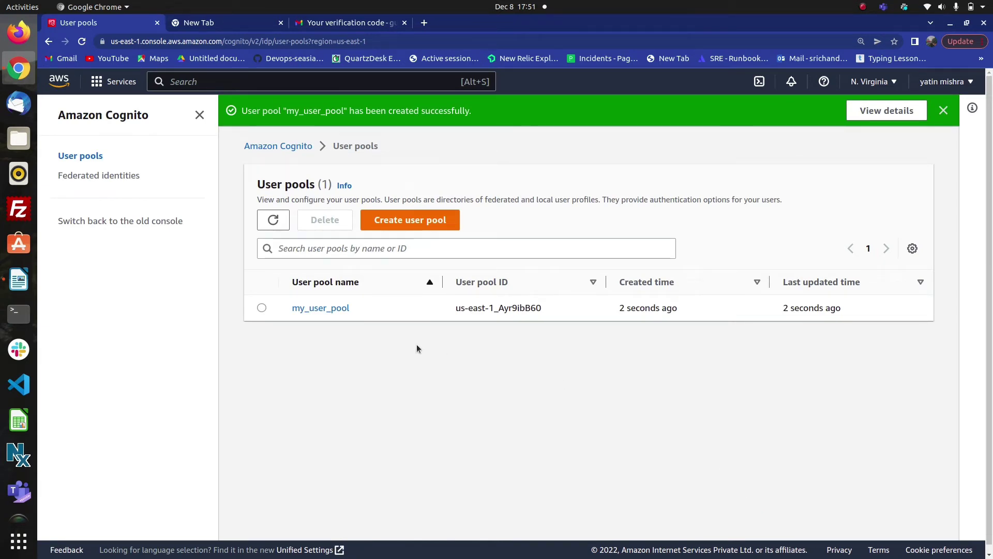
- Open my_user_pool's details and start creating a user from the Users section
click(321, 309)
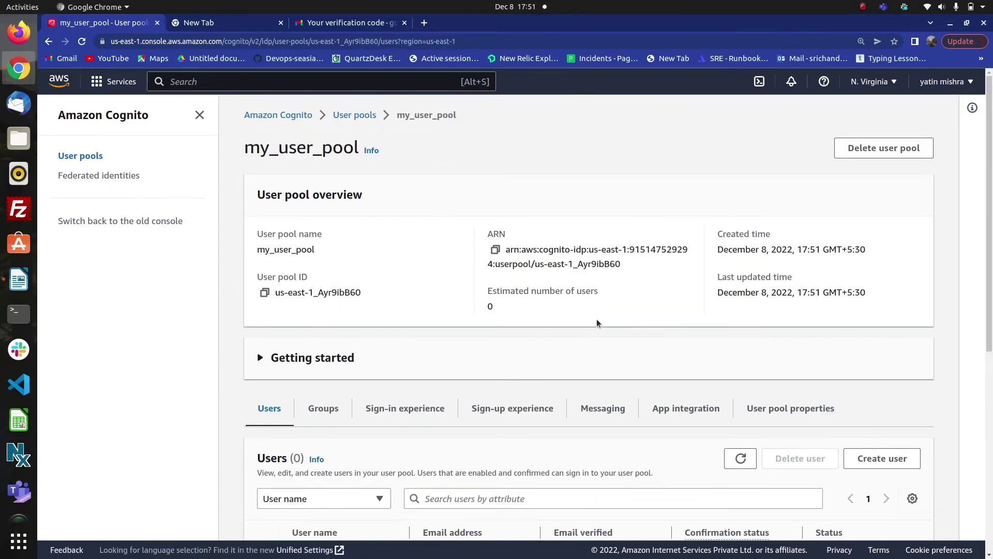
scroll(597, 323, down, 1)
scroll(597, 323, down, 1)
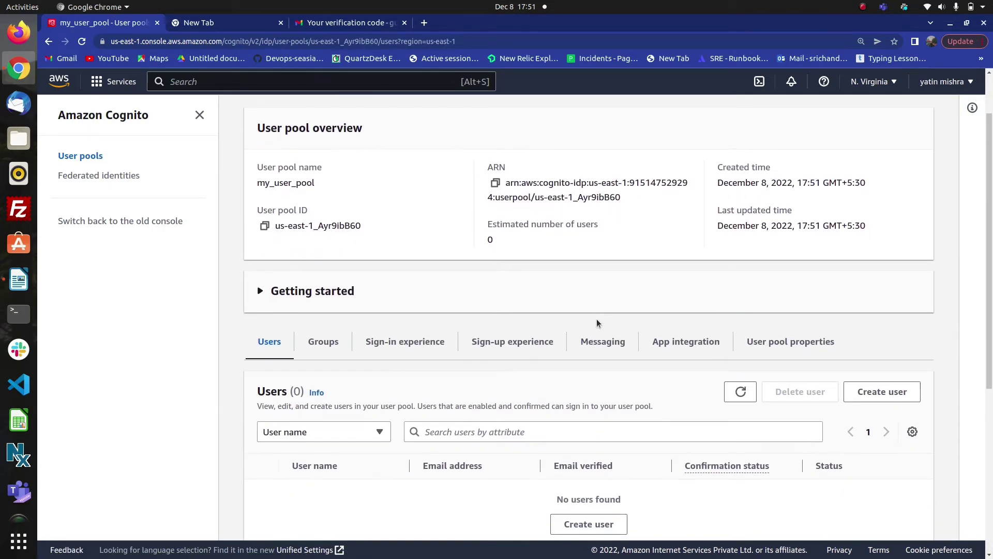
scroll(598, 324, down, 1)
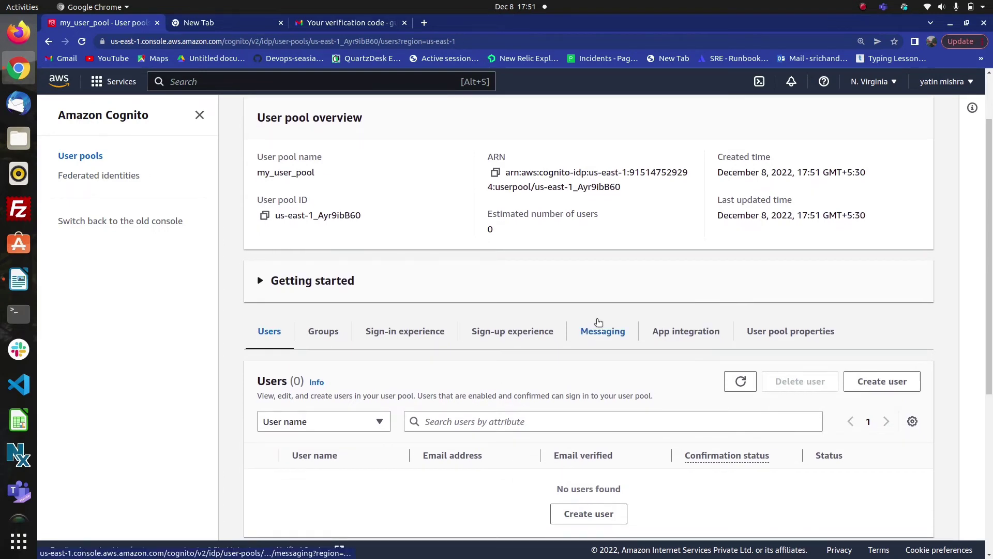
scroll(579, 368, down, 2)
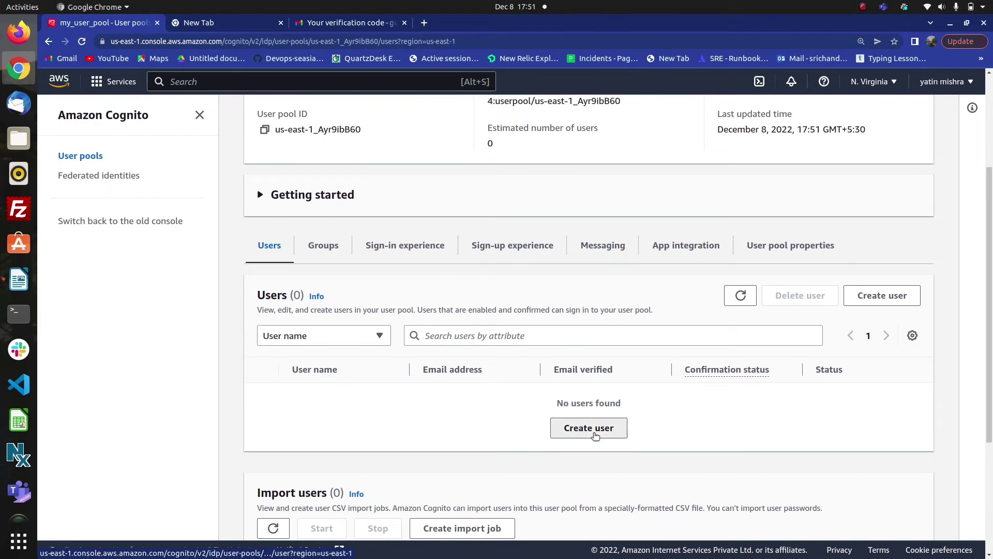
click(595, 435)
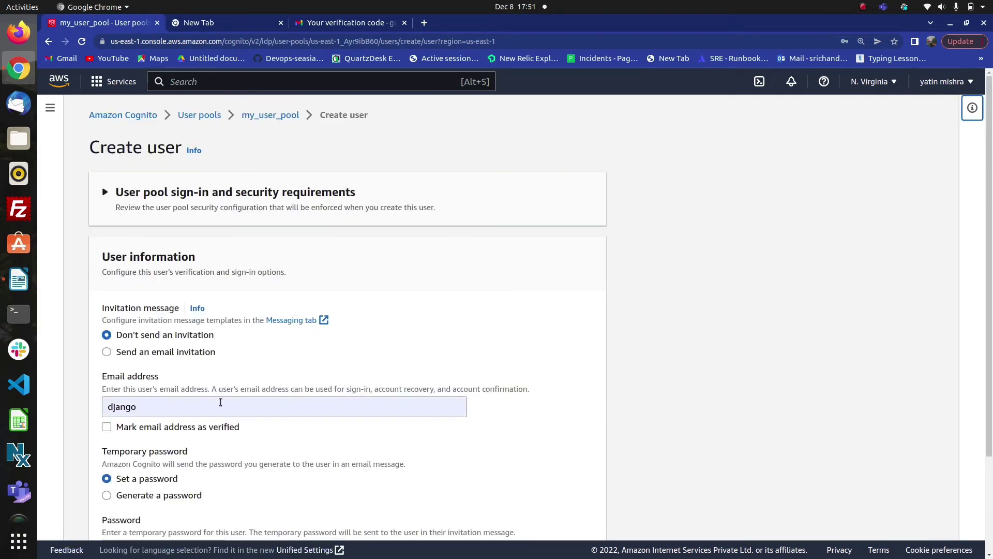
- Choose an email invitation and enter the new user's email address
click(107, 352)
click(155, 405)
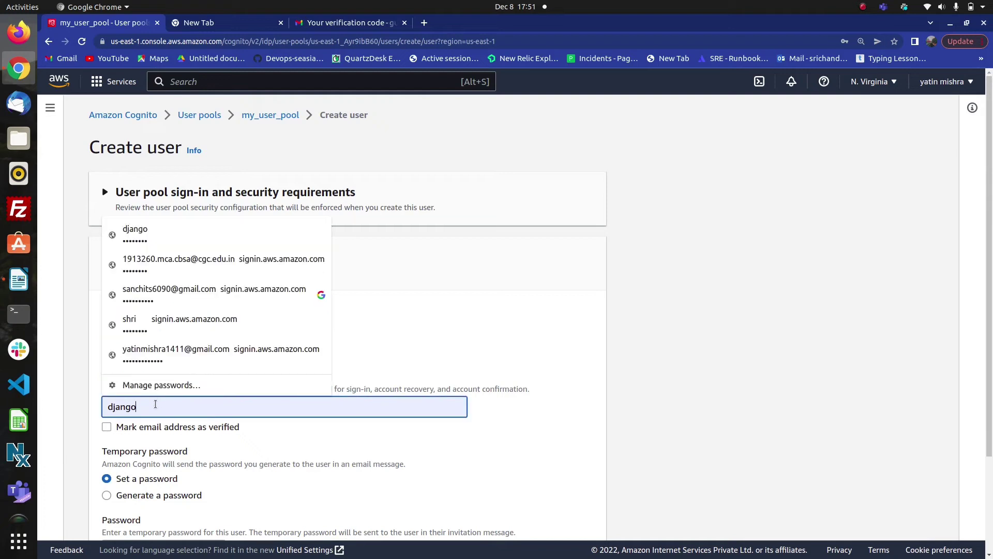
key(BackSpace)
key(BackSpace)
key(BackSpace)
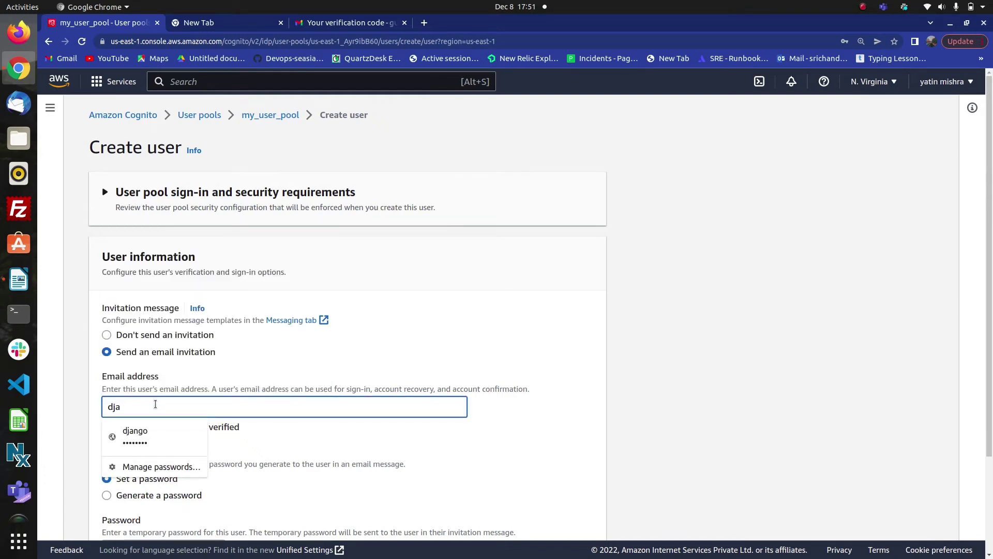
key(BackSpace)
key(BackSpace)
key(BackSpace)
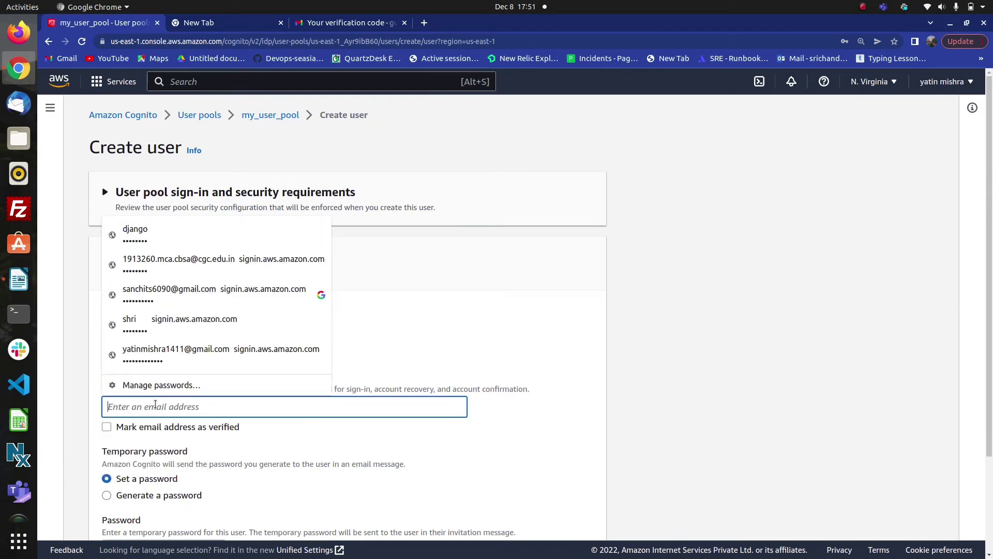
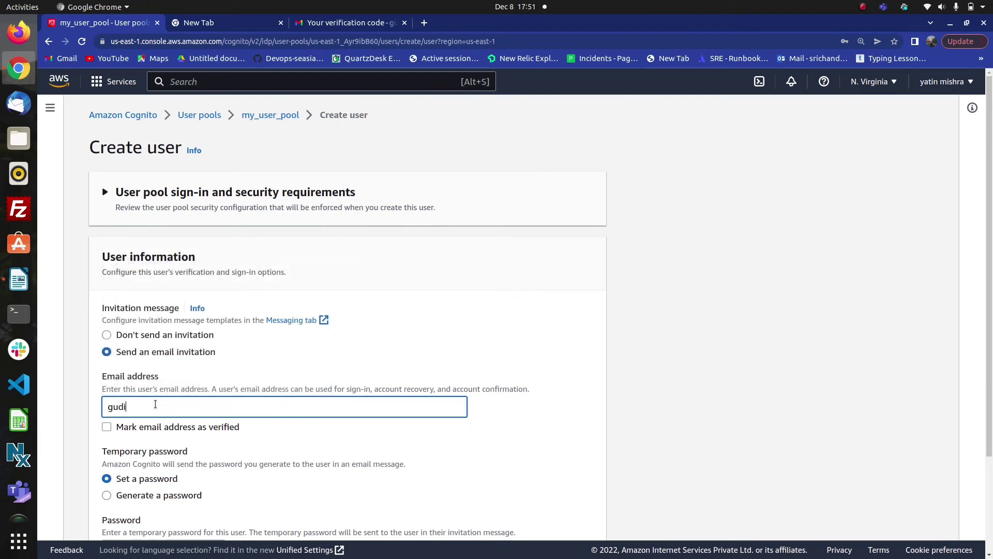
- Mark the email address as verified and use a generated temporary password
click(106, 428)
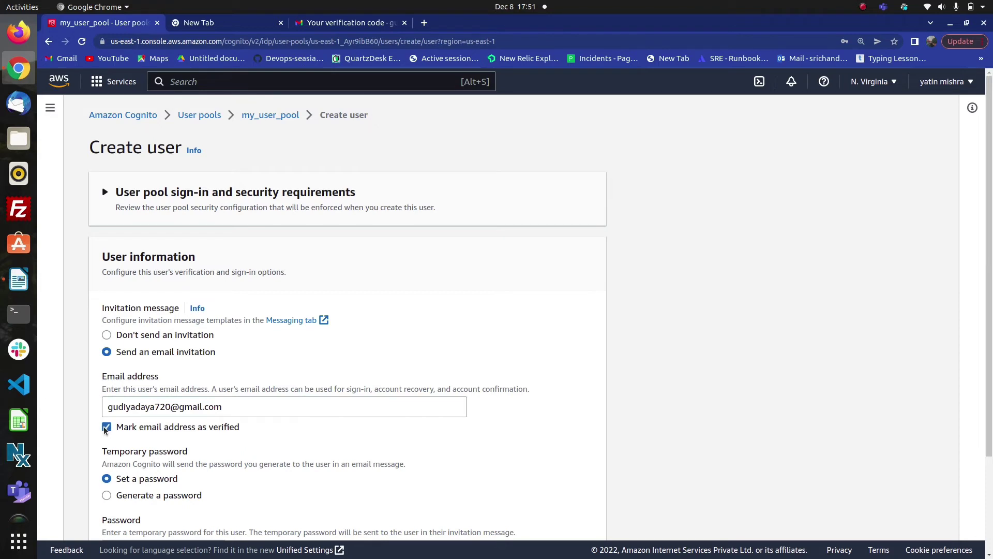
scroll(106, 431, down, 3)
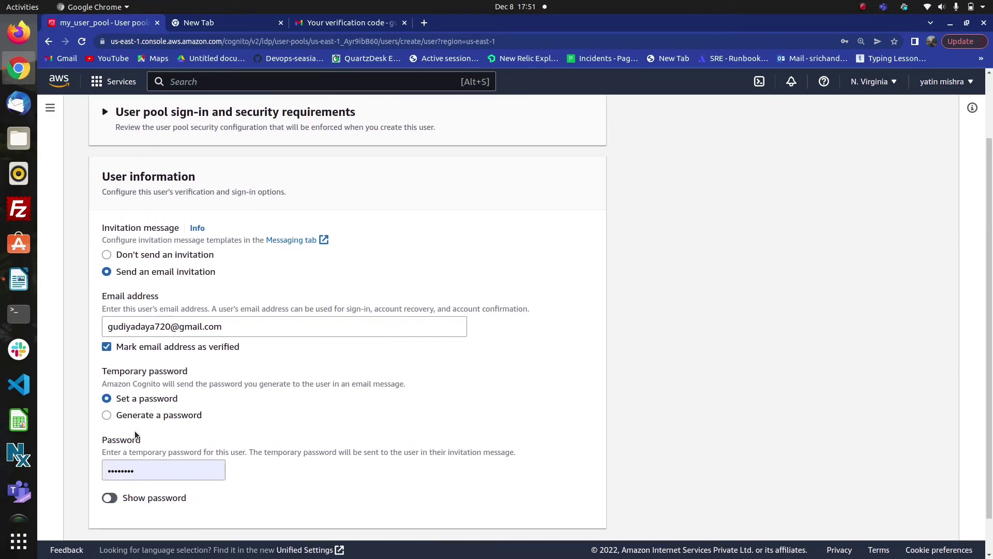
click(106, 415)
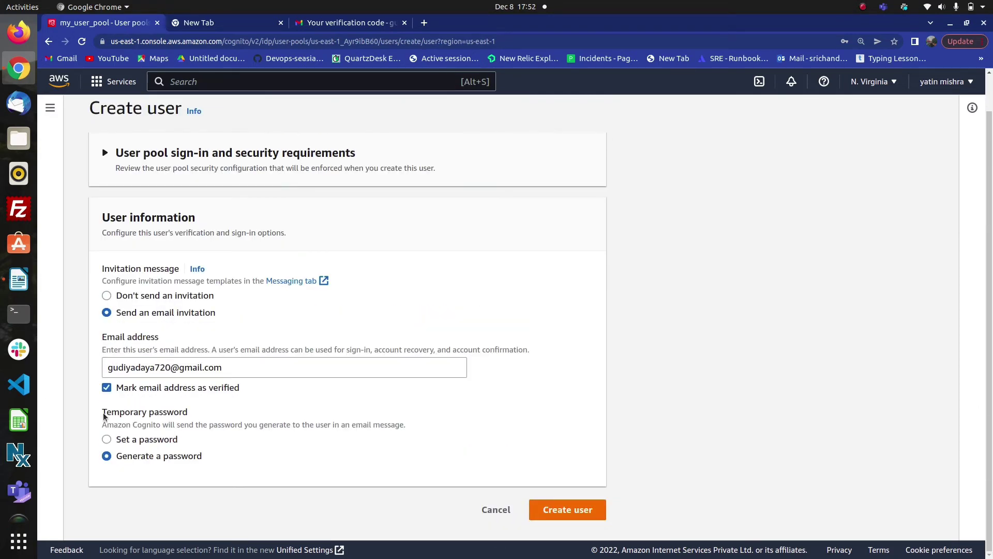
click(107, 438)
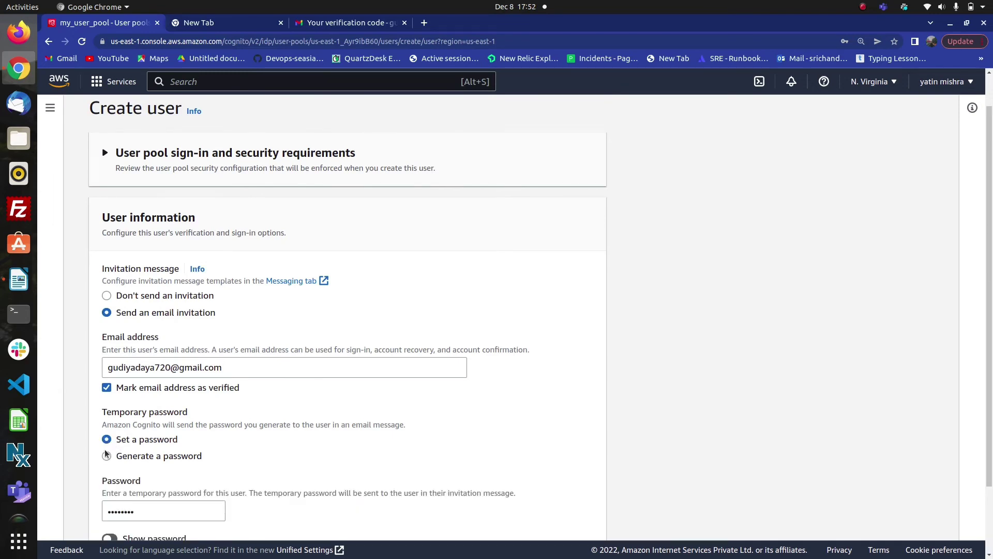
click(106, 455)
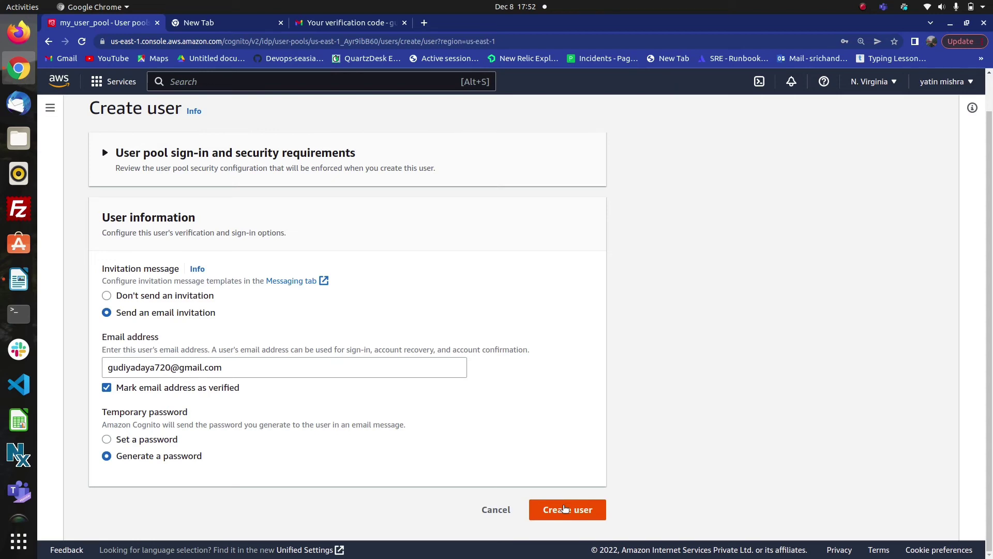
- Create the new user, dismiss Chrome's save-password popup, and select the user's email in the Users table
click(564, 509)
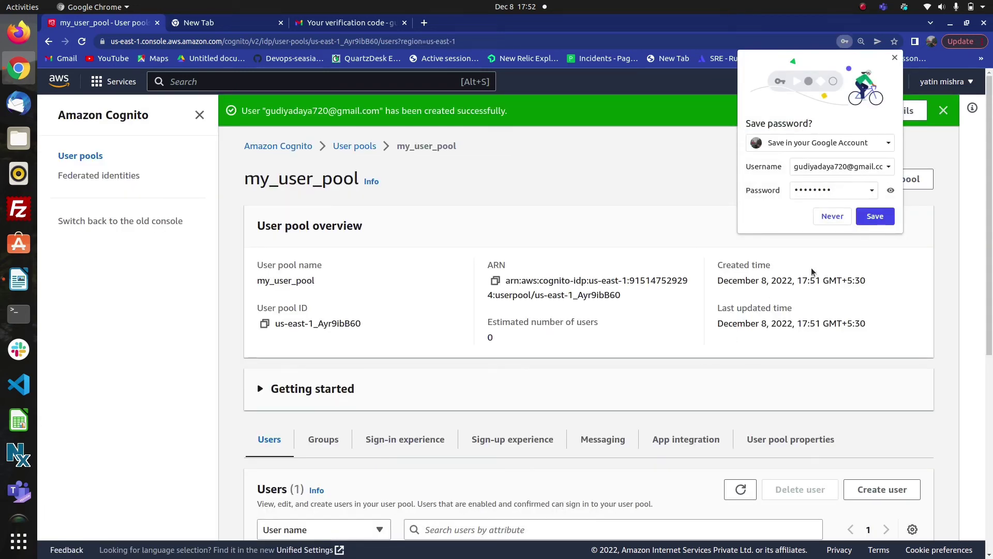
click(894, 57)
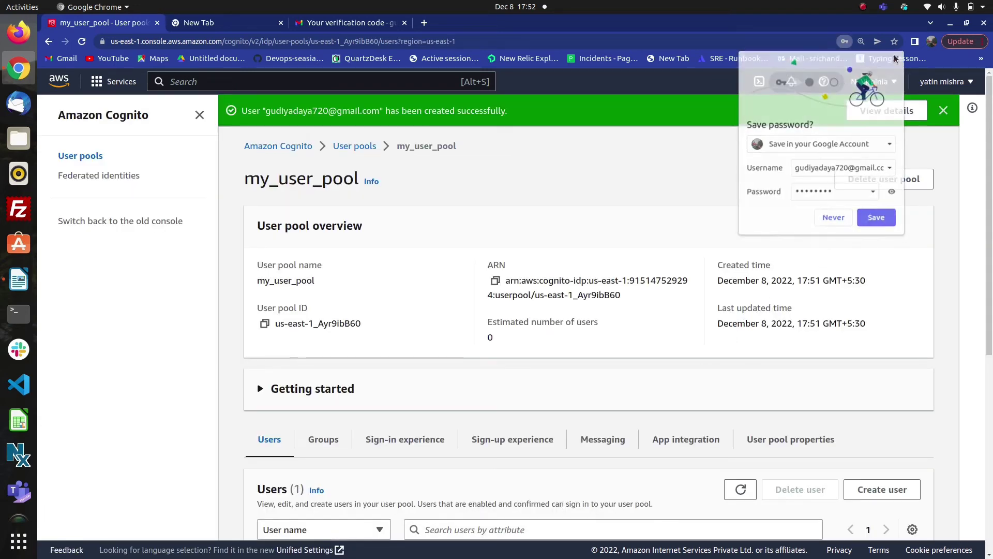
scroll(693, 337, down, 5)
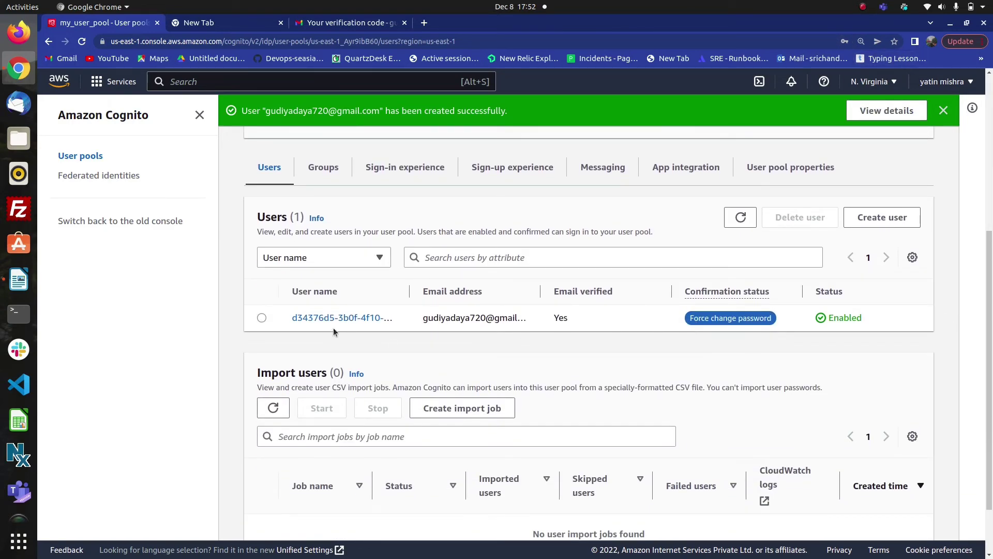
drag(428, 317, 544, 319)
click(524, 334)
- Read the 'Your temporary password' email in the Gmail Inbox, then return to the my_user_pool tab
click(374, 24)
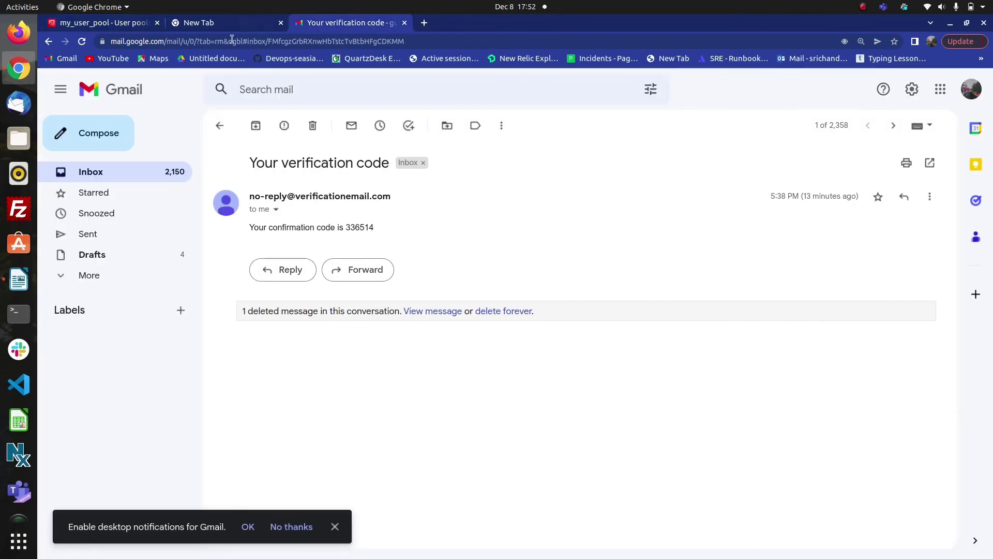
click(82, 174)
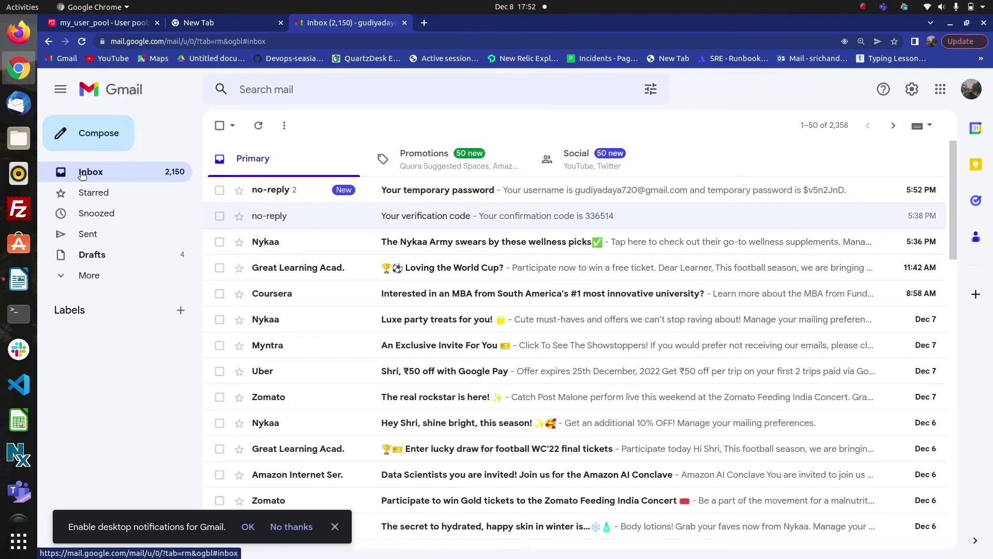
click(455, 195)
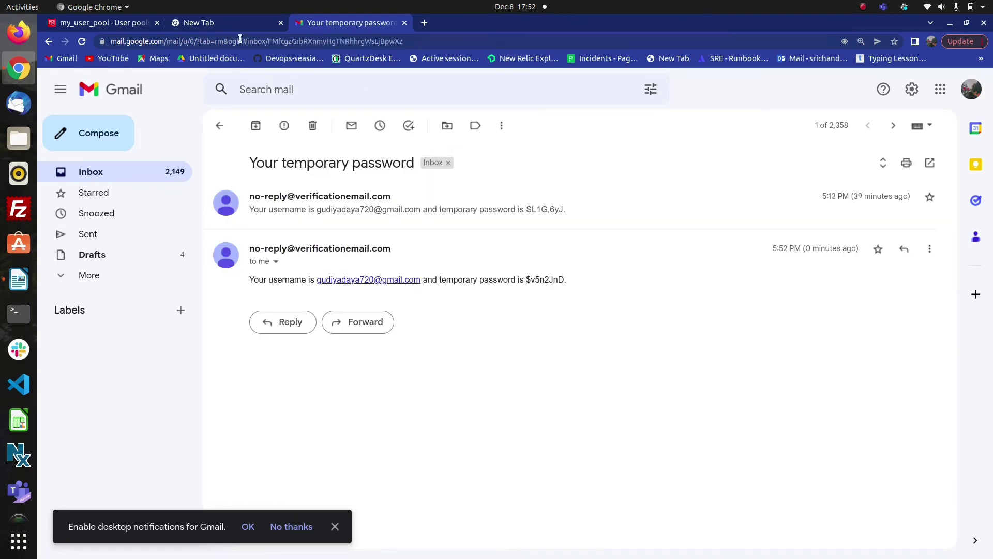
click(124, 18)
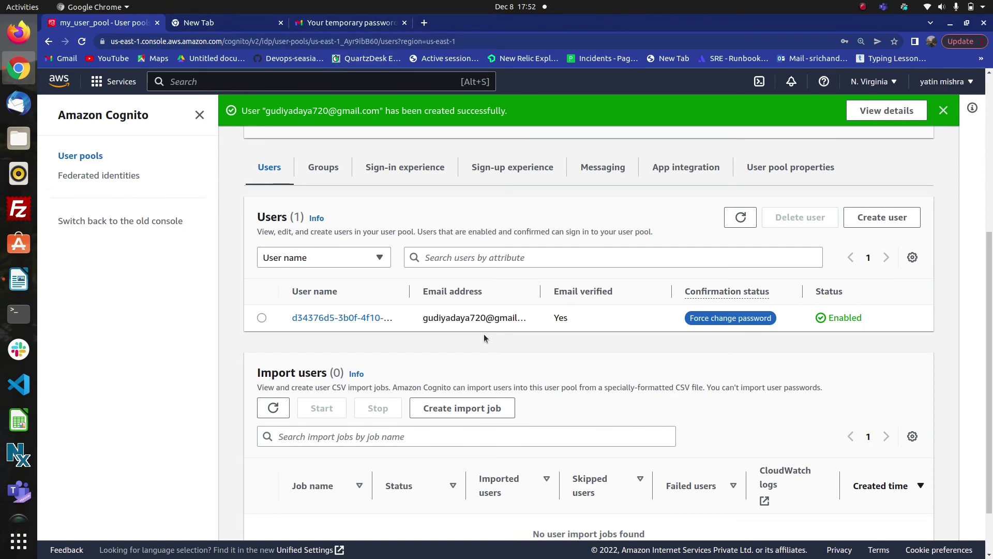
- Show the my_user_pool App integration tab's Domain section, then bring up the Writer document holding the login URL
scroll(483, 336, down, 2)
scroll(484, 335, up, 5)
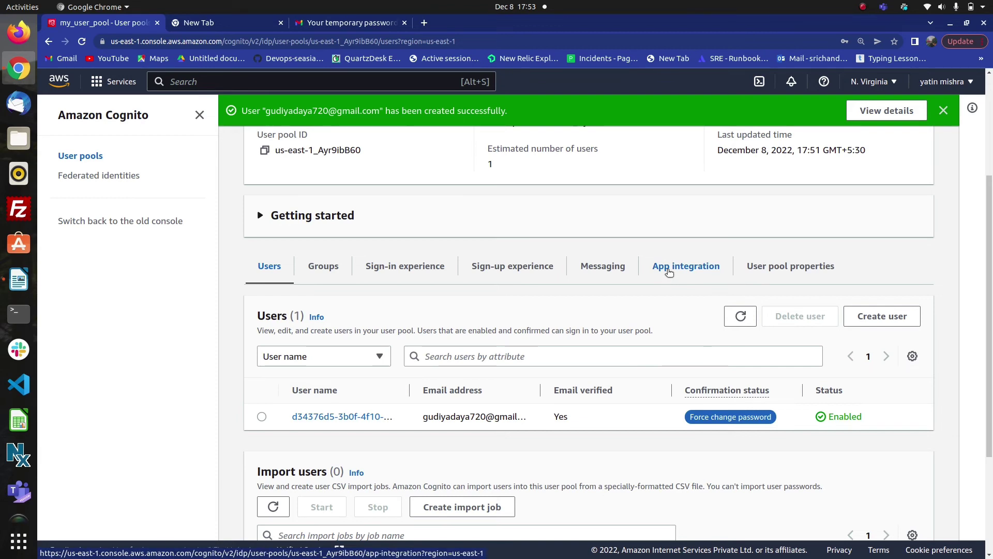
click(669, 269)
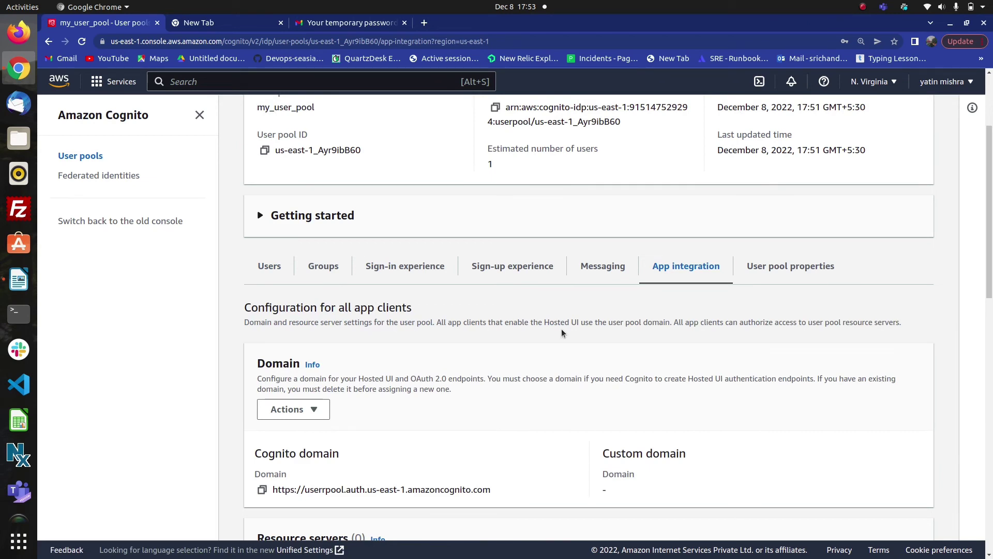
scroll(457, 397, down, 3)
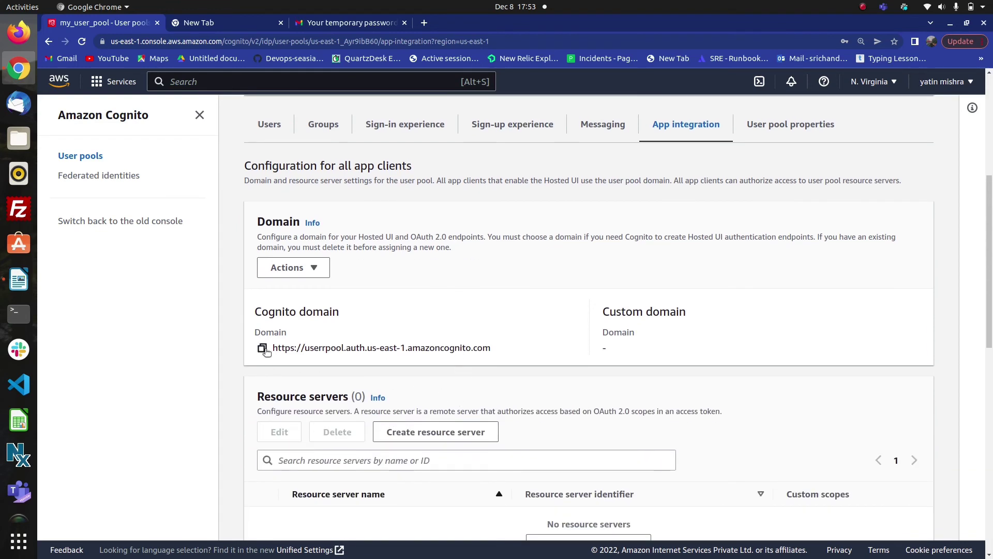
click(19, 280)
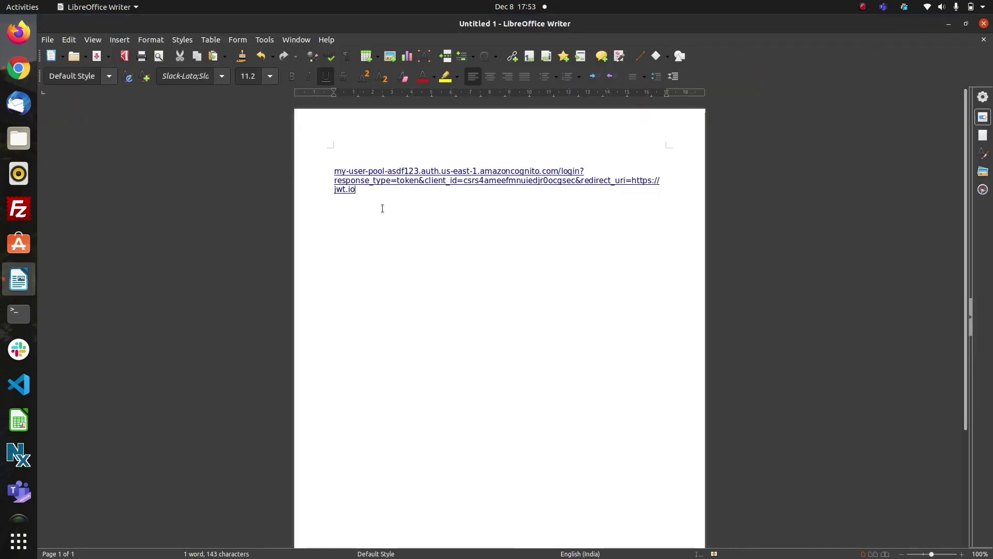
- Copy the saved Cognito hosted-UI login URL from Writer and switch back to Chrome
drag(361, 192, 333, 173)
key(ctrl+c)
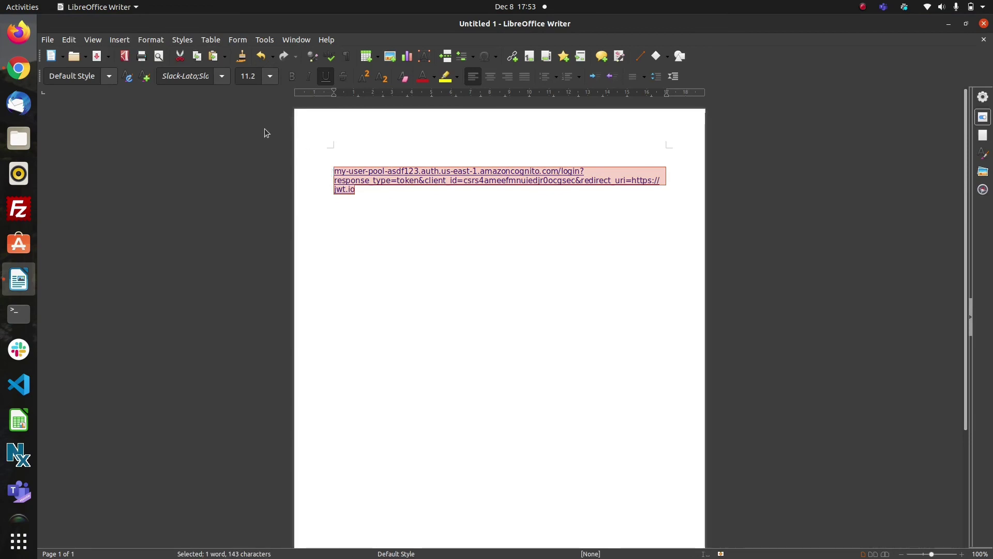
click(18, 68)
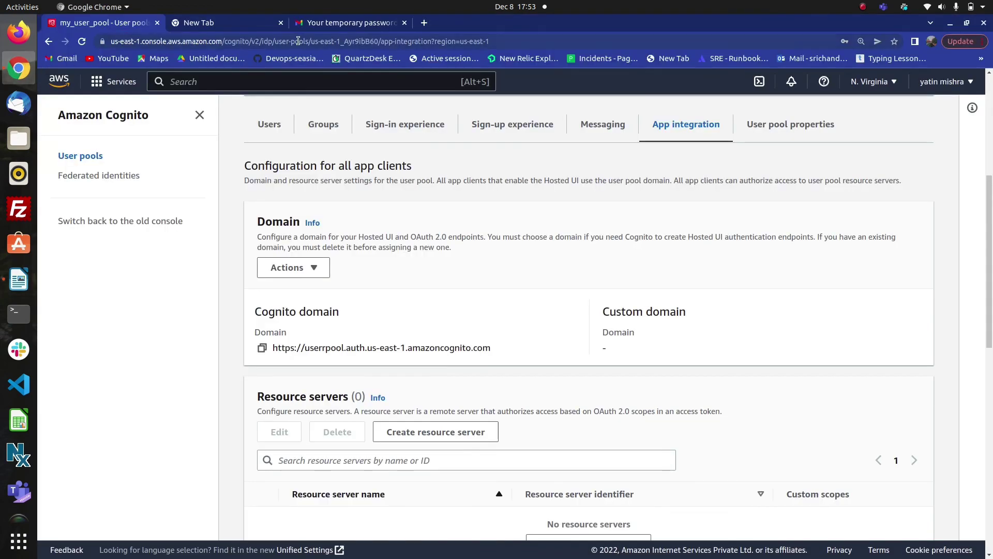
- Load the copied Cognito hosted login URL in a new tab and sign in as the new user
click(423, 22)
click(372, 41)
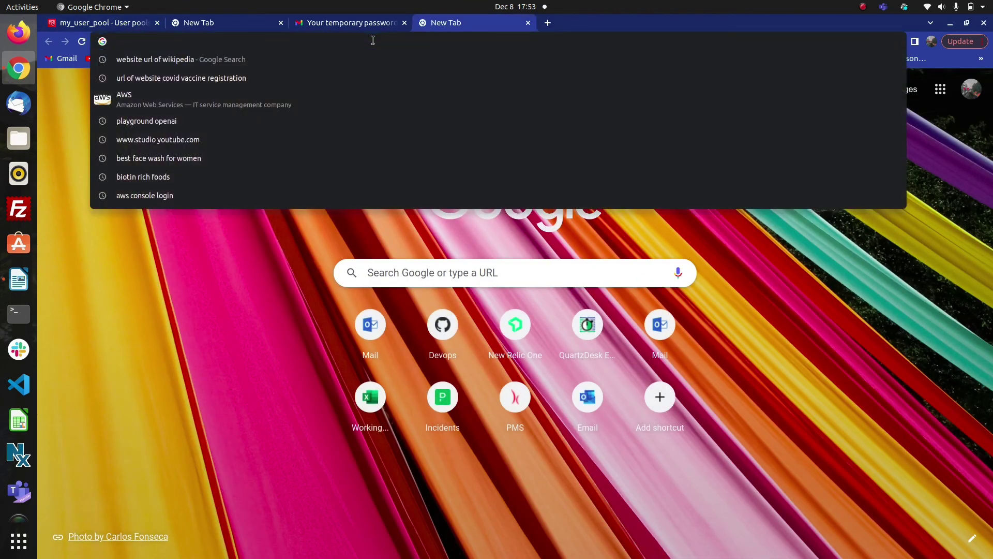
key(ctrl+v)
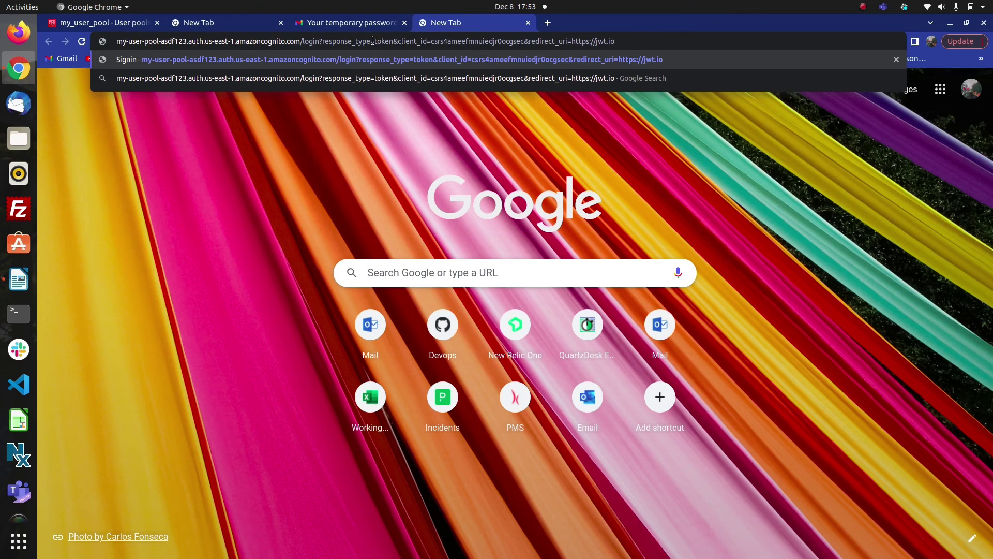
key(Return)
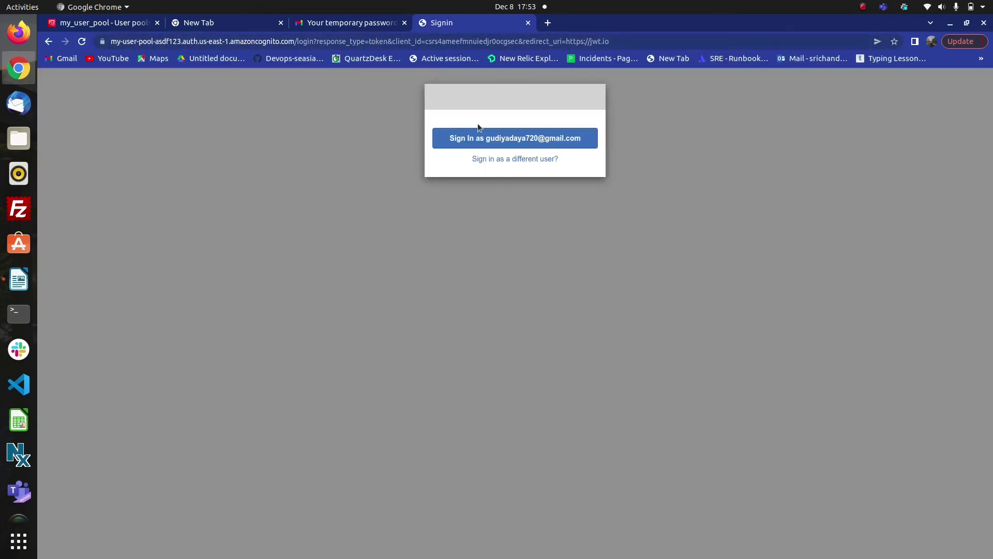
click(492, 143)
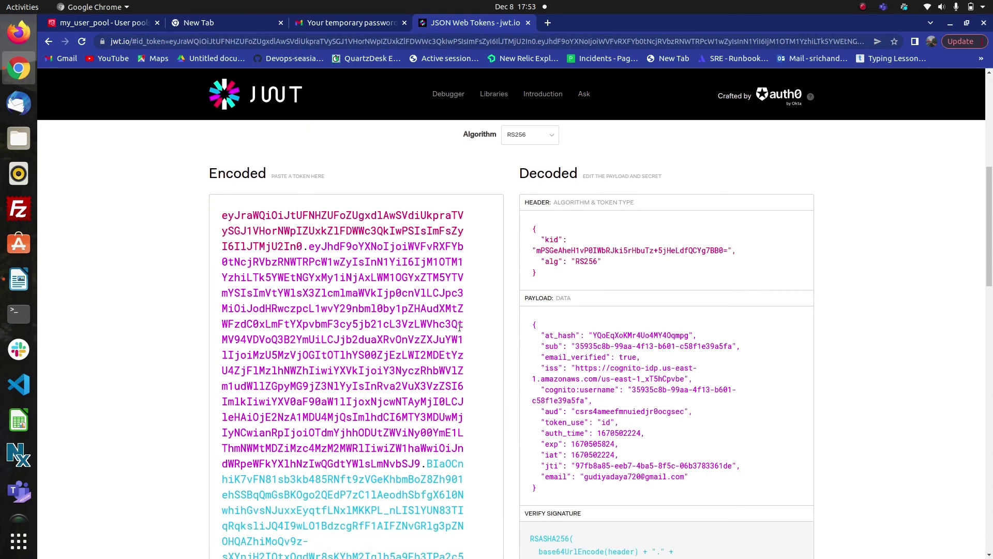
scroll(459, 327, down, 6)
scroll(459, 327, down, 3)
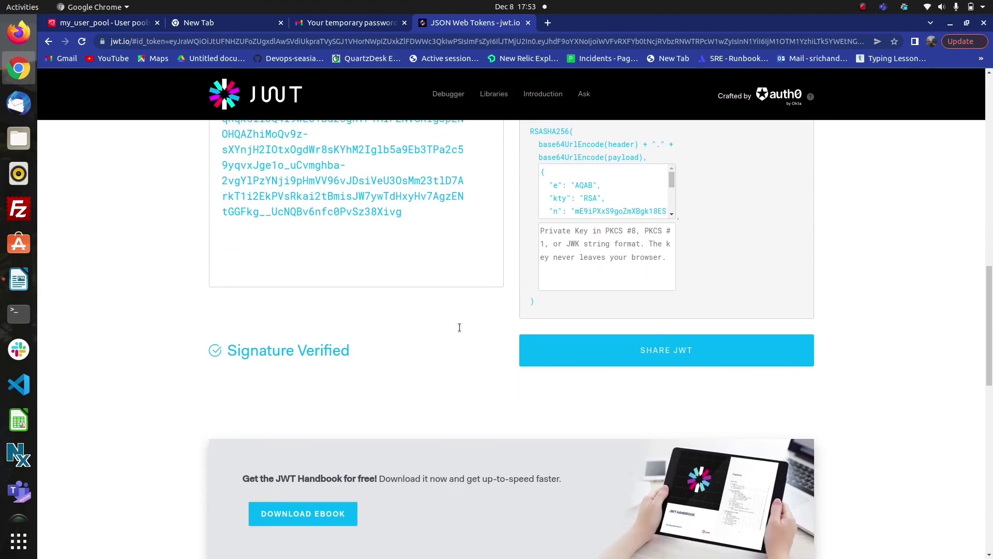
scroll(460, 327, up, 10)
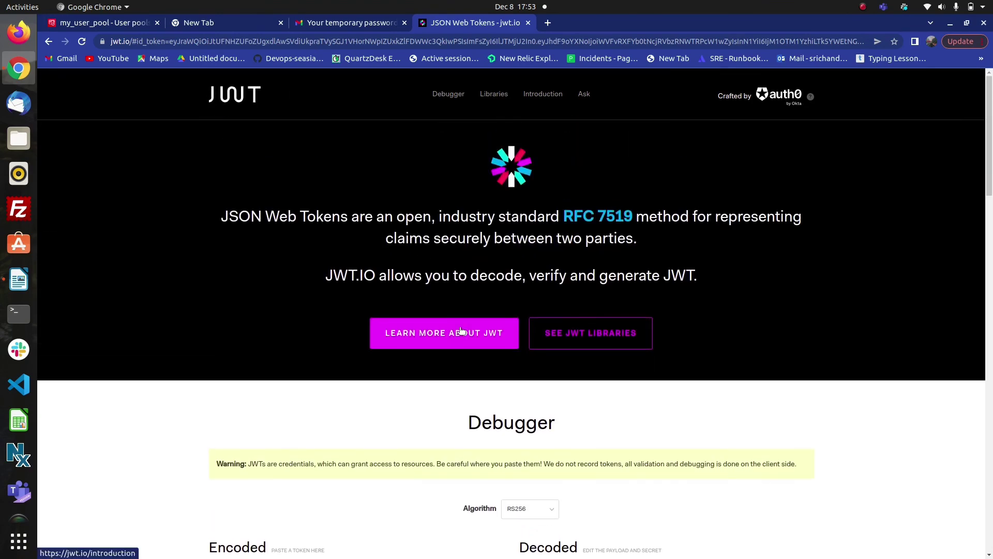
- Return to the my_user_pool tab and scroll through App integration to review the domain and App client list
click(119, 24)
scroll(397, 209, up, 5)
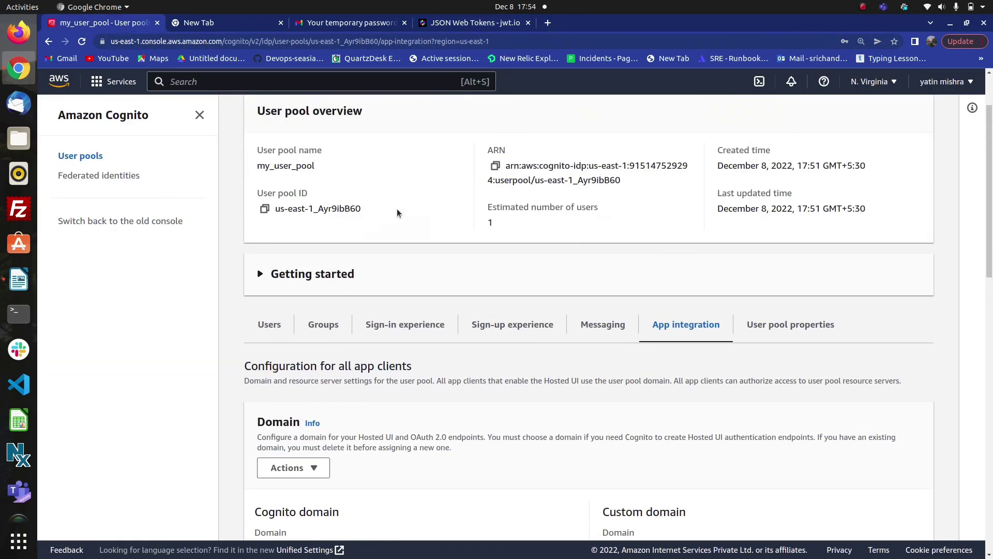
scroll(396, 209, down, 2)
scroll(396, 209, down, 15)
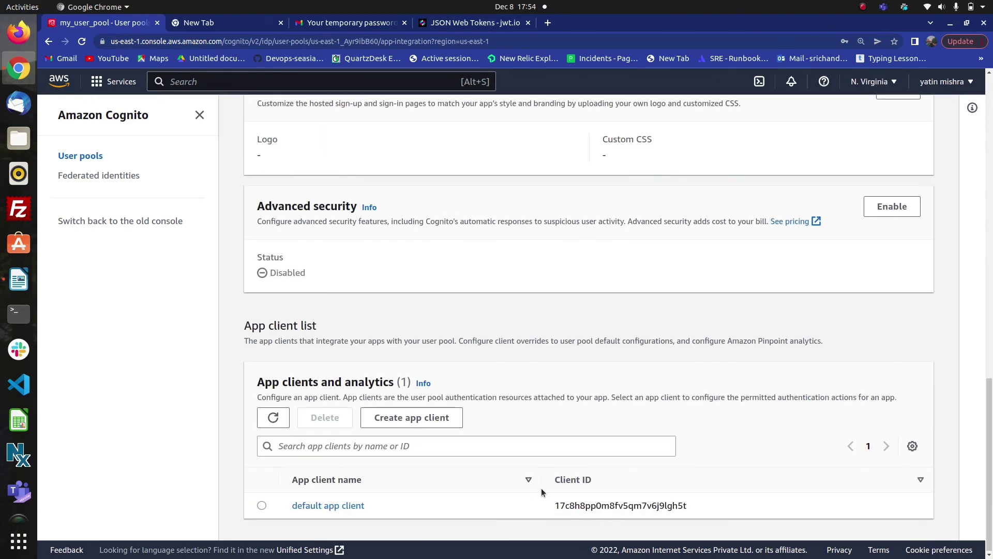
scroll(518, 395, up, 8)
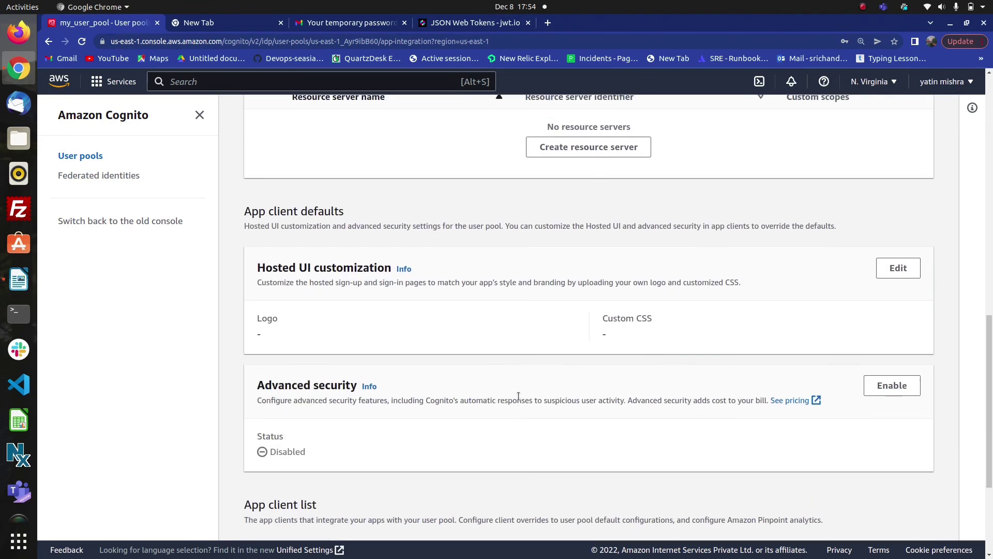
scroll(518, 395, up, 5)
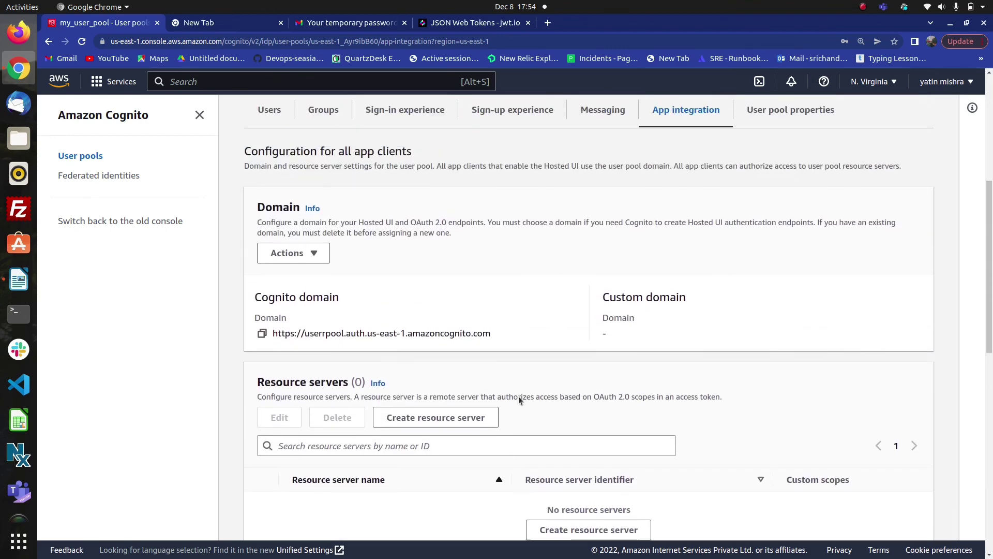
scroll(518, 396, up, 3)
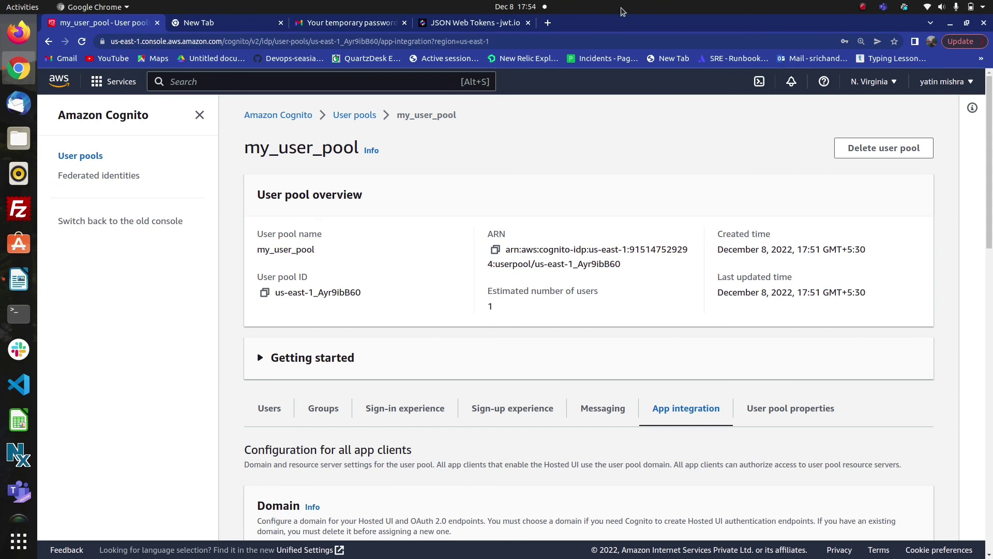
click(864, 7)
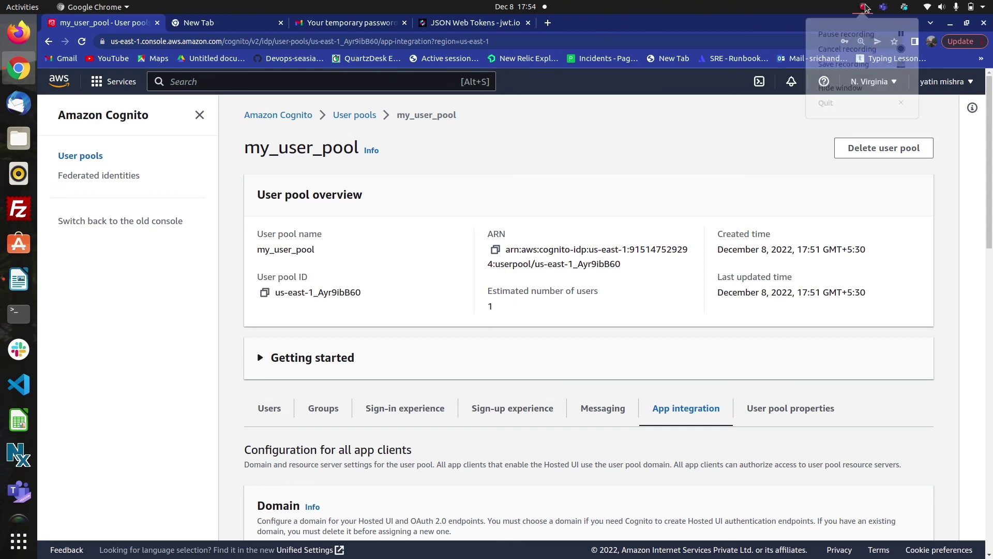